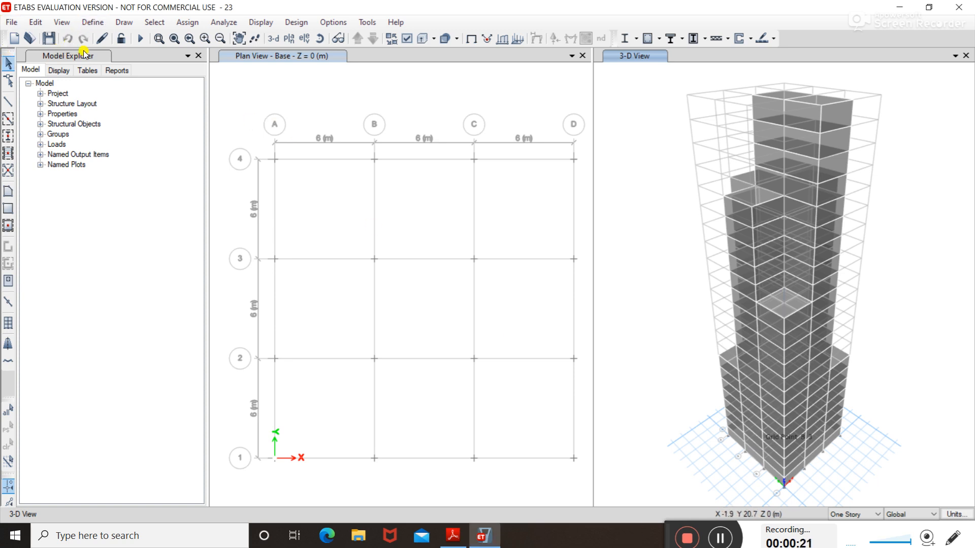
Add a load pattern named seismic with type Seismic, self-weight multiplier 0 and auto lateral load IS1893 2002
click(92, 22)
click(92, 21)
click(92, 22)
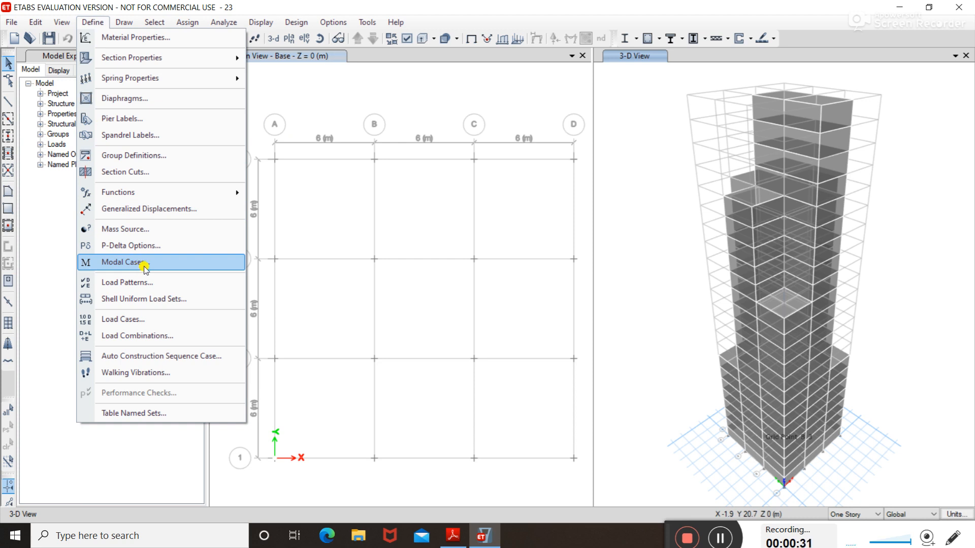
click(127, 284)
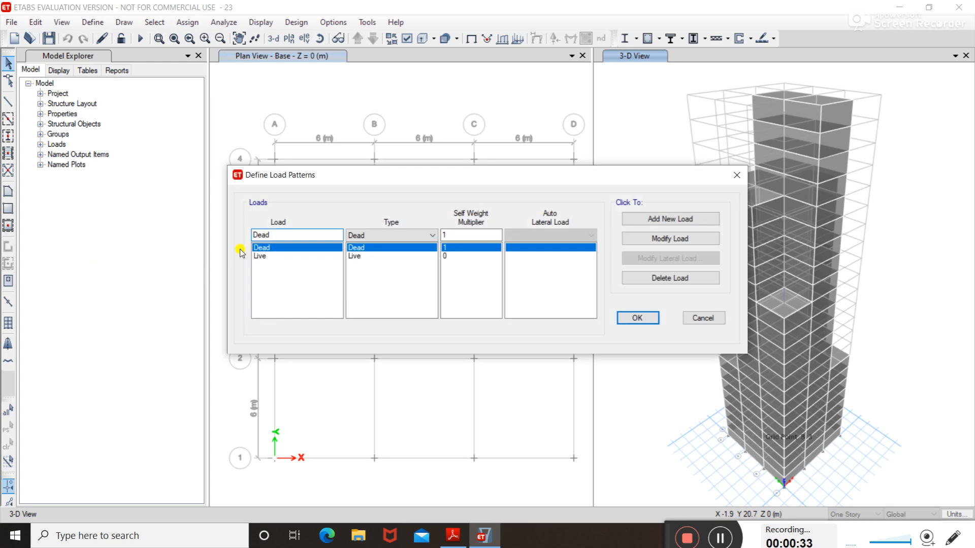
drag(275, 236, 244, 241)
key(BackSpace)
click(416, 236)
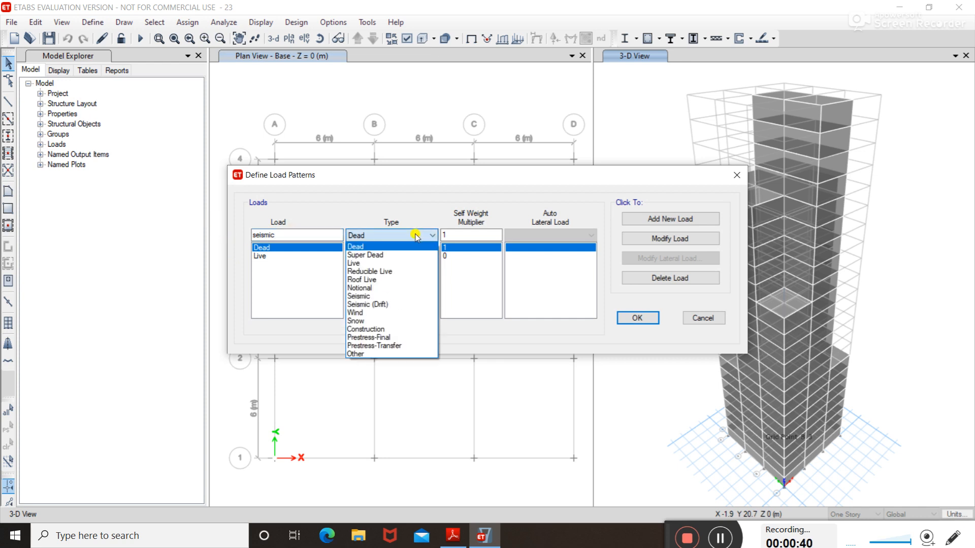
click(381, 296)
click(535, 236)
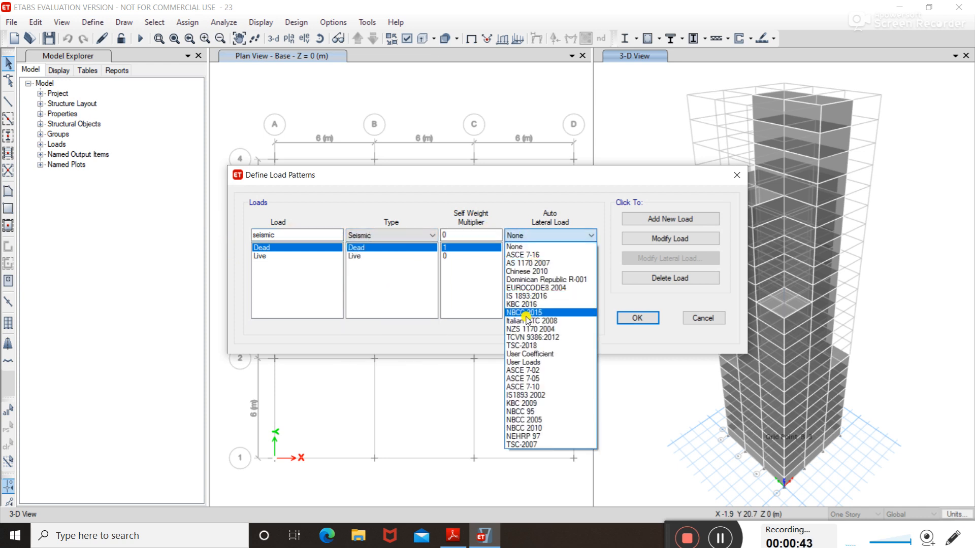
click(542, 396)
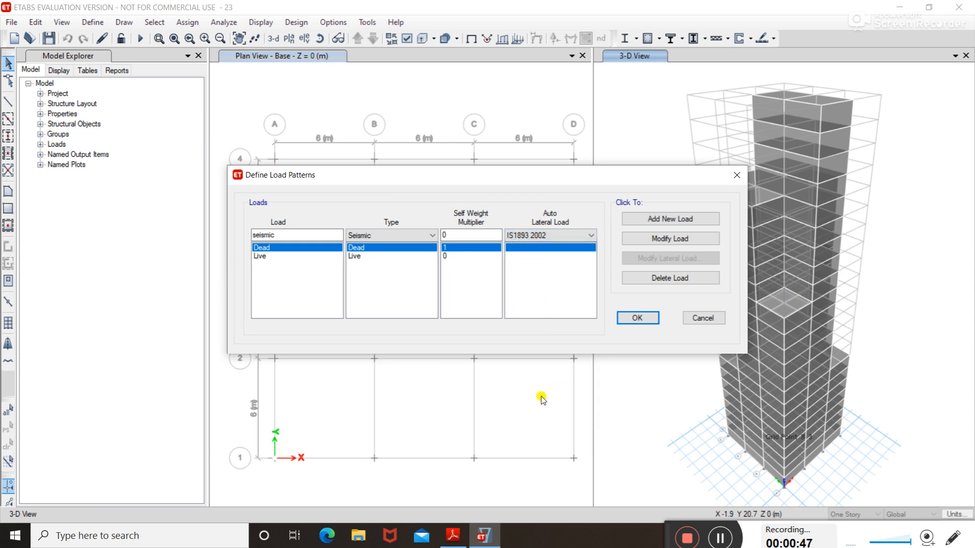
click(669, 224)
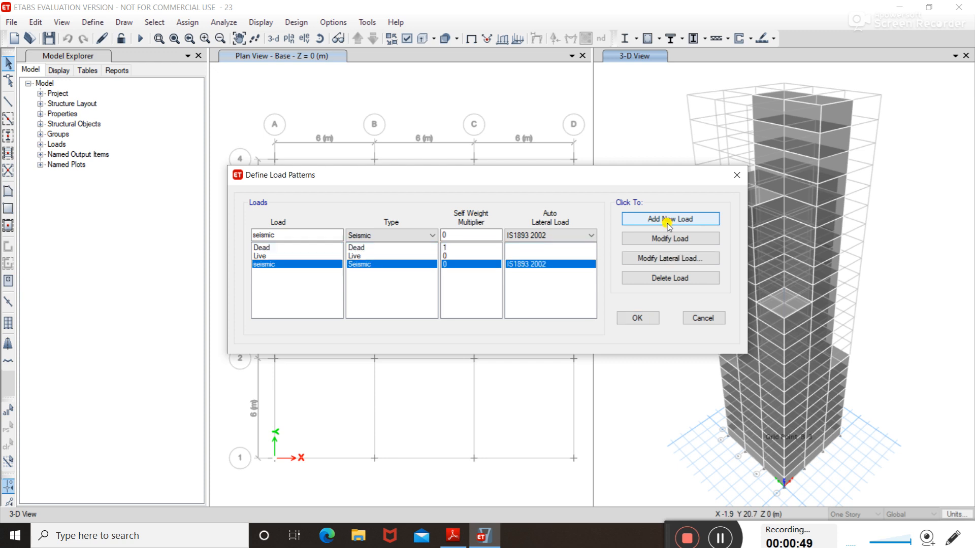
Open the seismic pattern's lateral load settings and exclude the plus and minus eccentricity cases for both X and Y directions
click(637, 262)
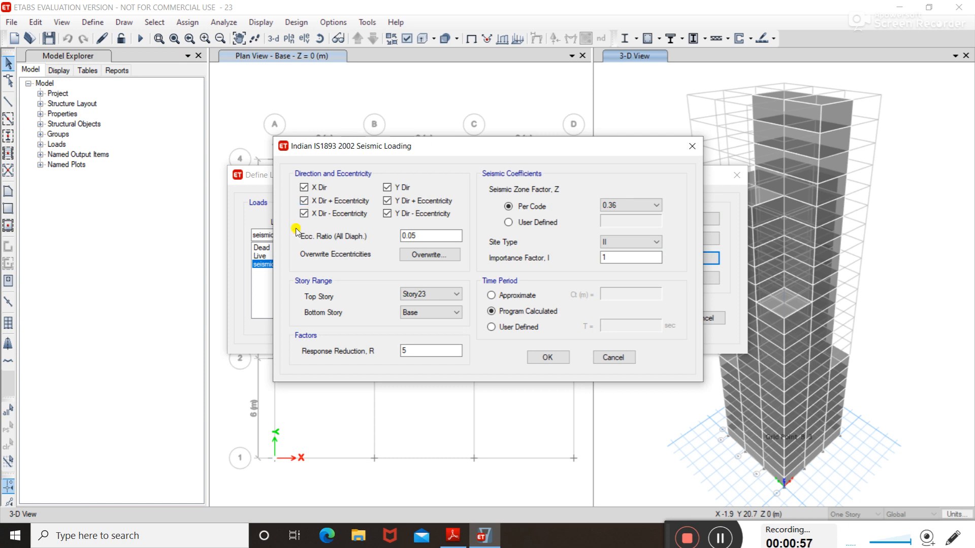
click(308, 201)
click(386, 200)
click(387, 214)
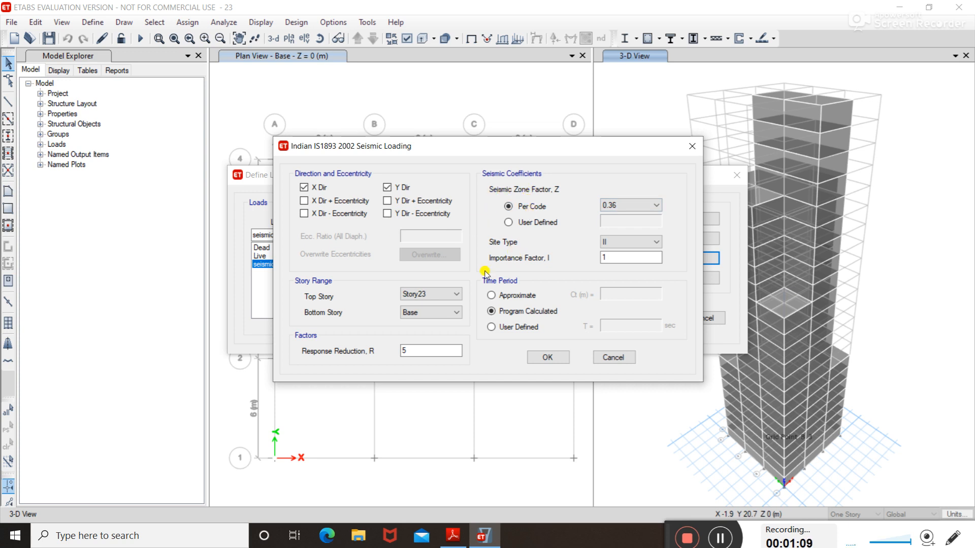
Switch to the IS 1893 PDF in Adobe Reader and look up the seismic zone map and the Table 2 zone factors
click(452, 535)
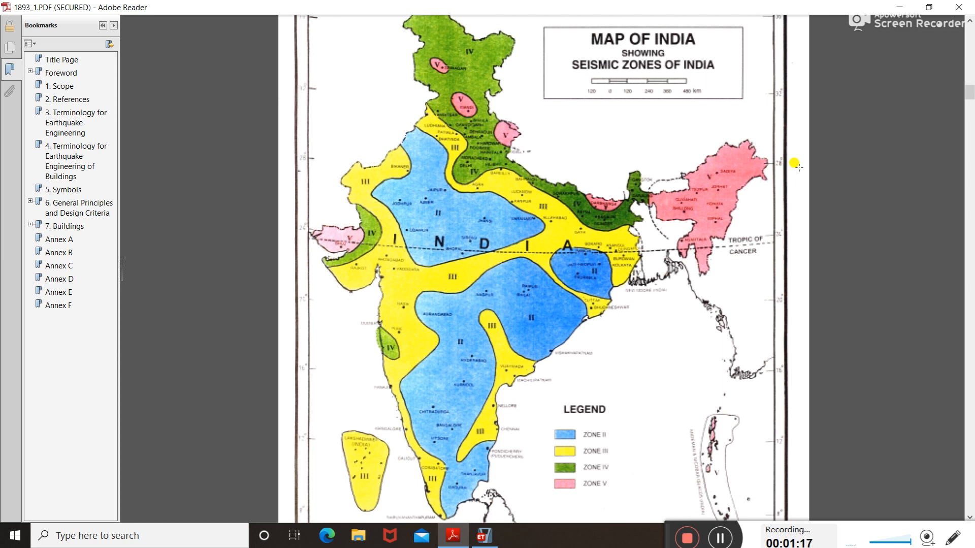
scroll(757, 269, down, 1)
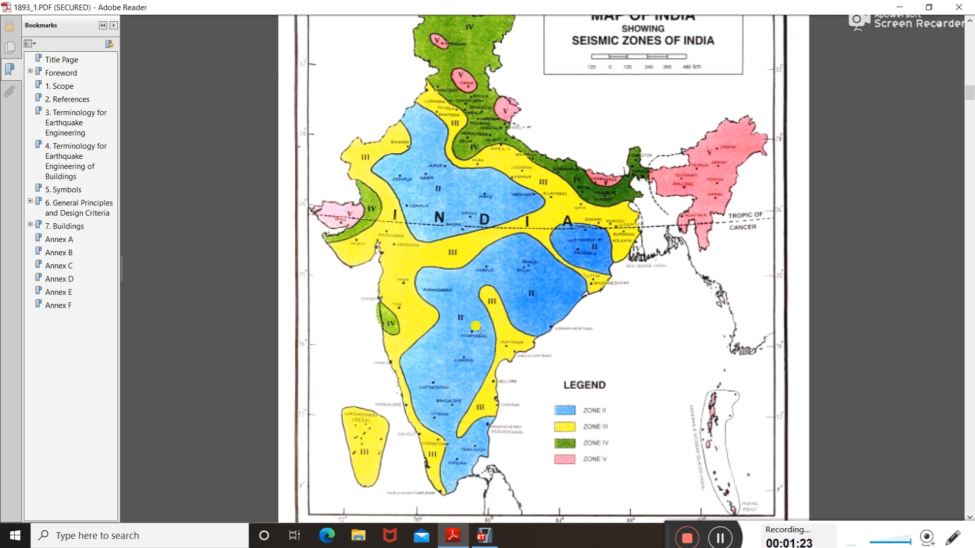
scroll(483, 388, down, 4)
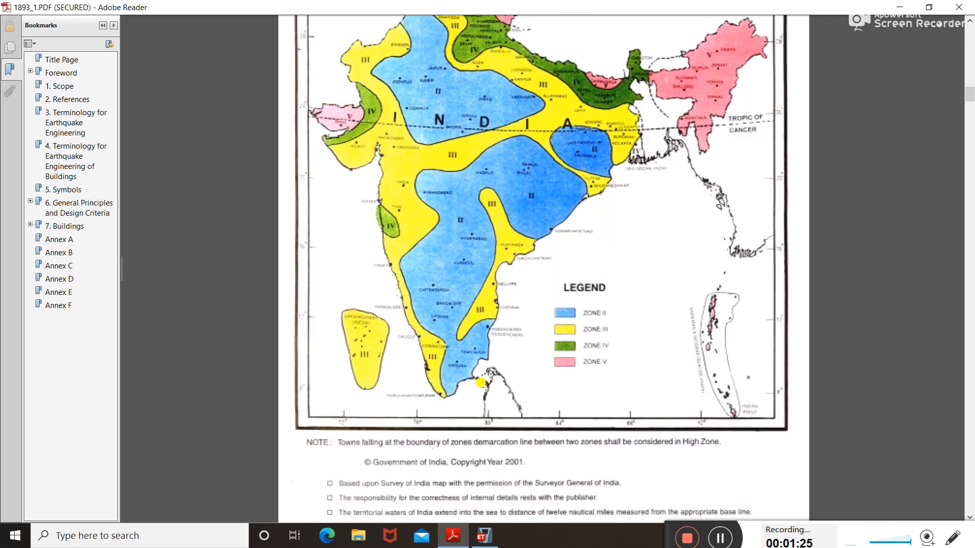
scroll(482, 383, down, 17)
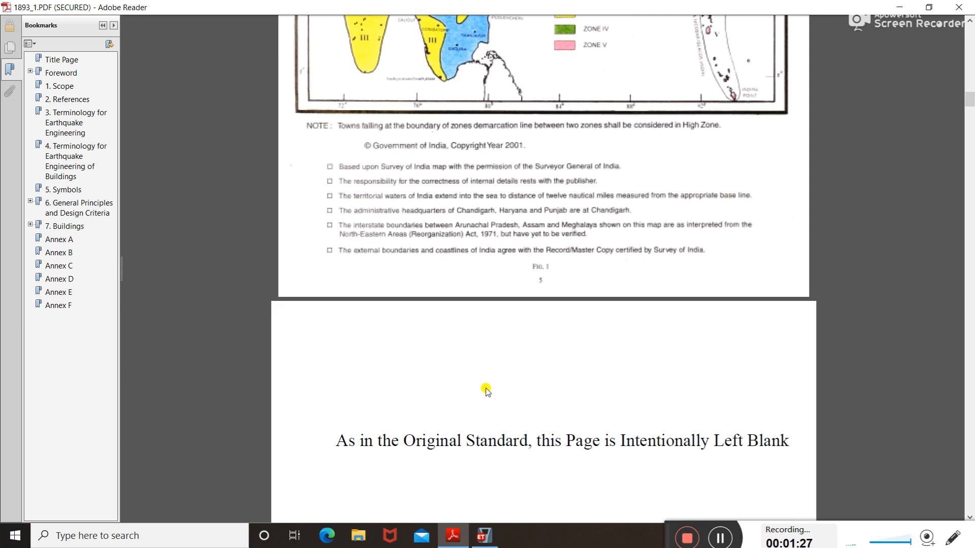
drag(970, 96, 971, 215)
scroll(863, 243, down, 3)
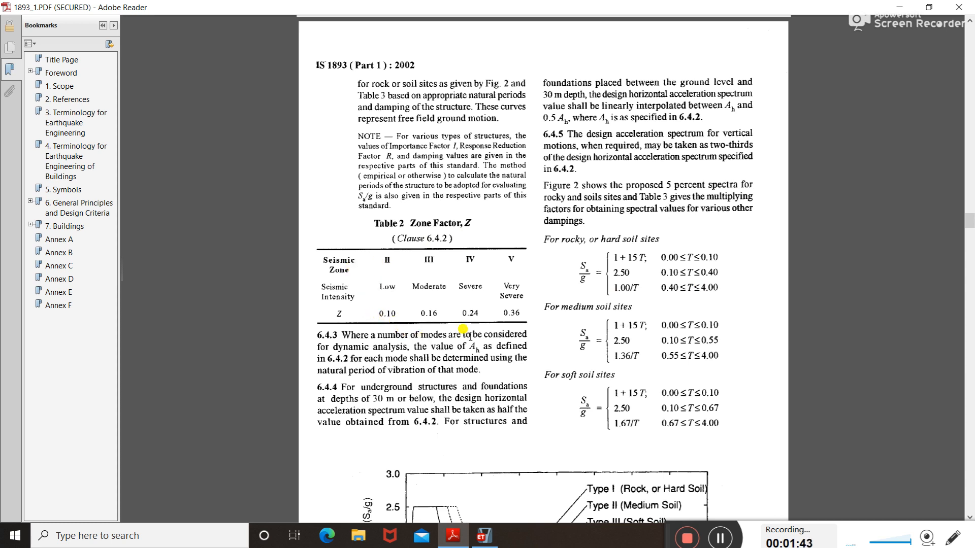
Look up the soil types in Fig. 2 and the importance factors in Table 6, and close the PDF to return to ETABS
scroll(741, 252, down, 10)
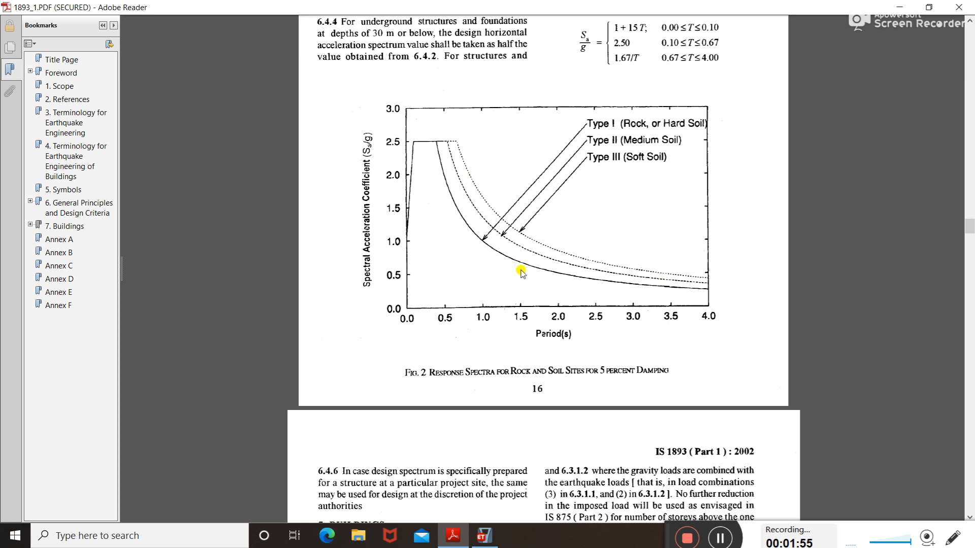
scroll(589, 267, down, 1)
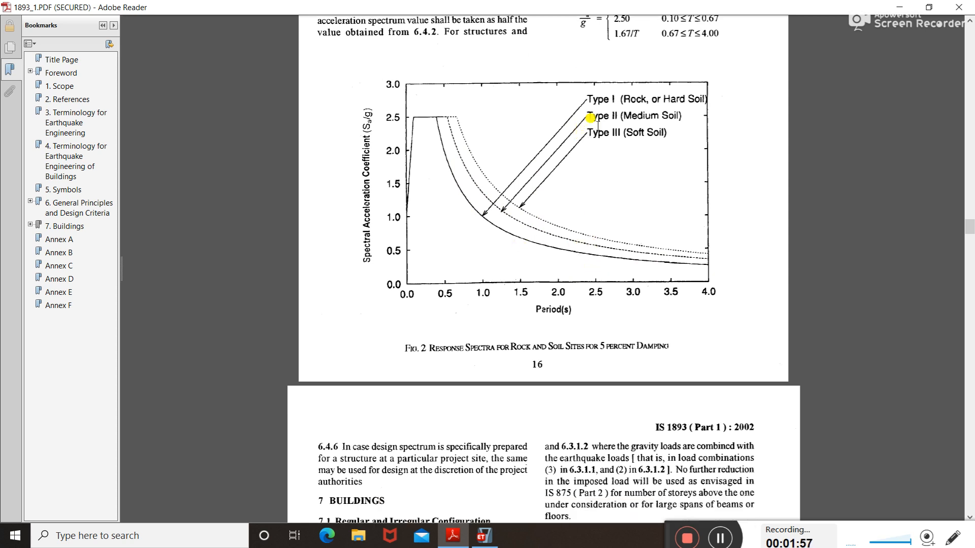
scroll(620, 205, down, 10)
scroll(620, 205, down, 2)
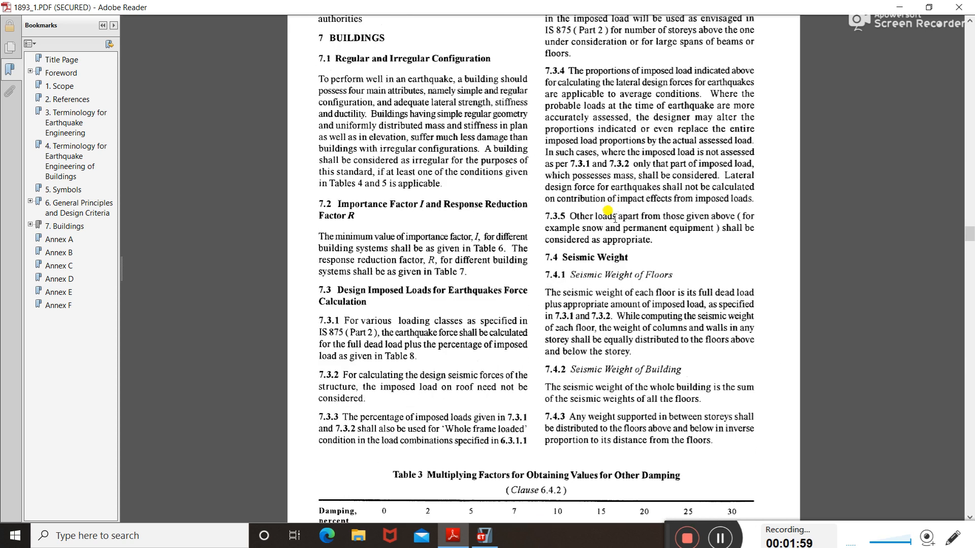
scroll(563, 226, down, 20)
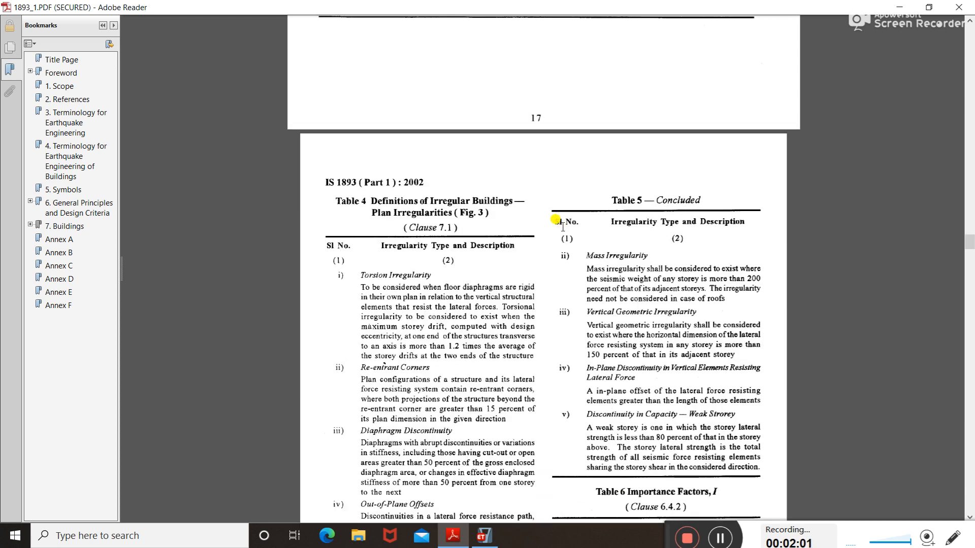
scroll(563, 227, down, 8)
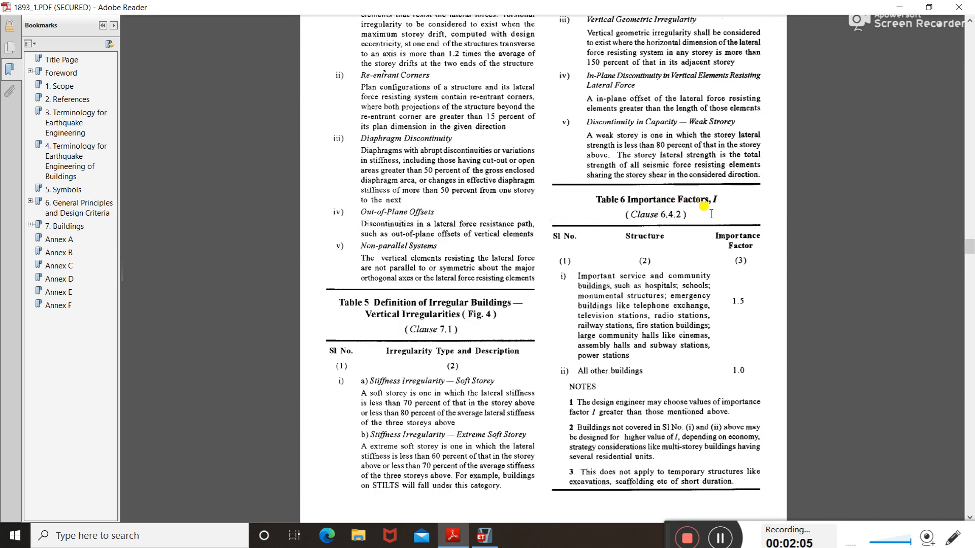
scroll(695, 204, down, 2)
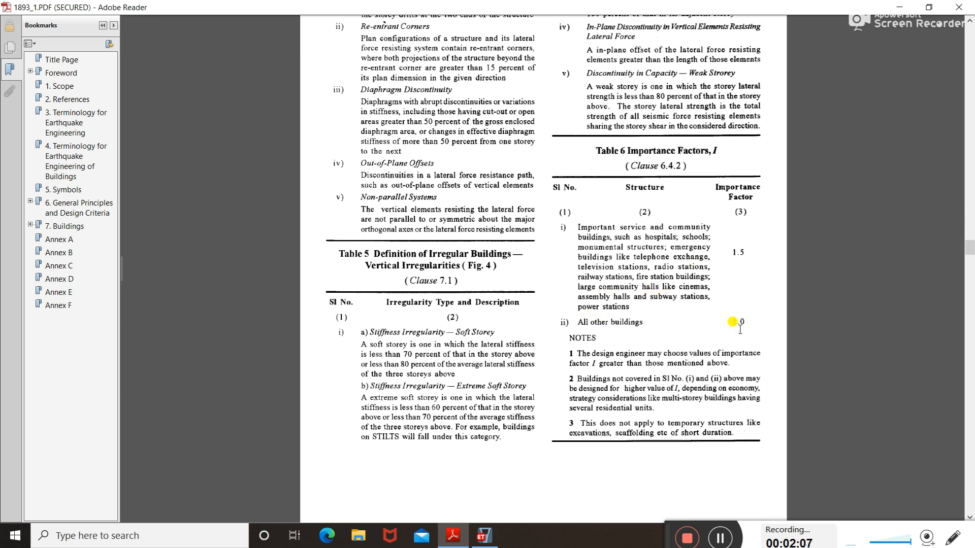
click(959, 8)
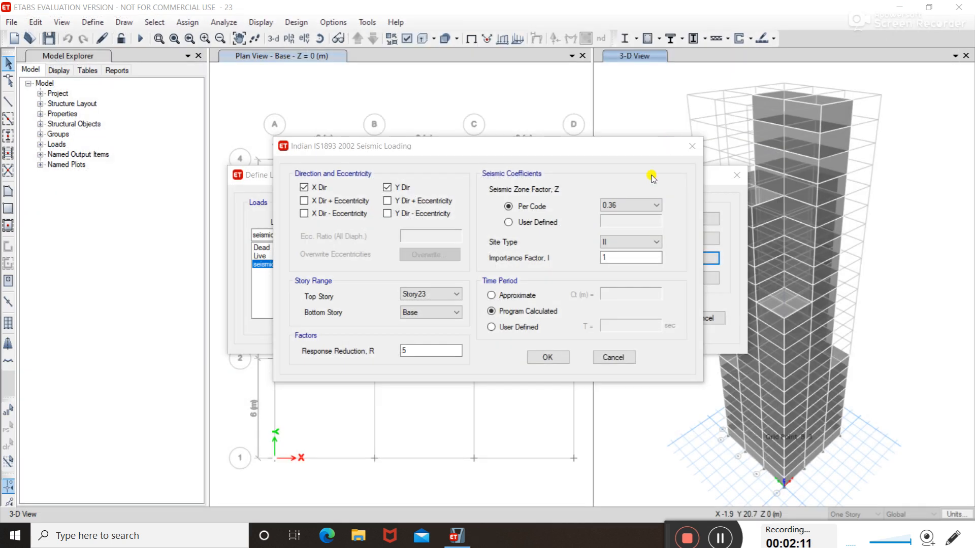
Set the per-code seismic zone factor Z to 0.1 and accept the seismic loading and load pattern definitions
click(616, 203)
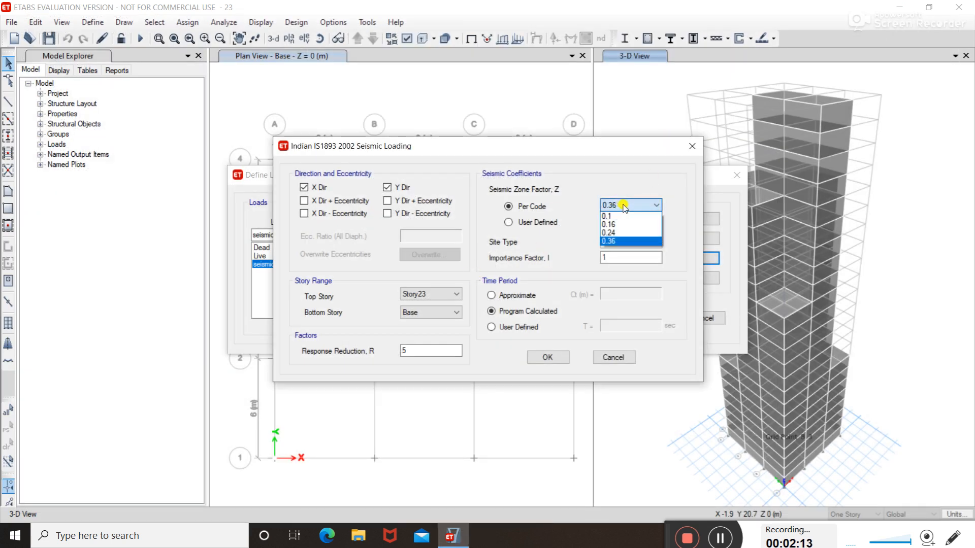
click(608, 216)
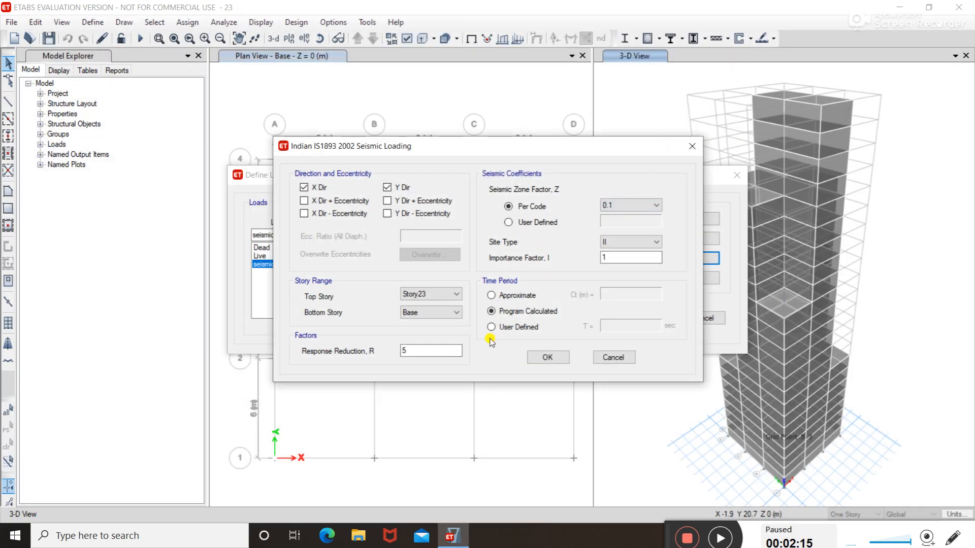
click(562, 360)
click(630, 322)
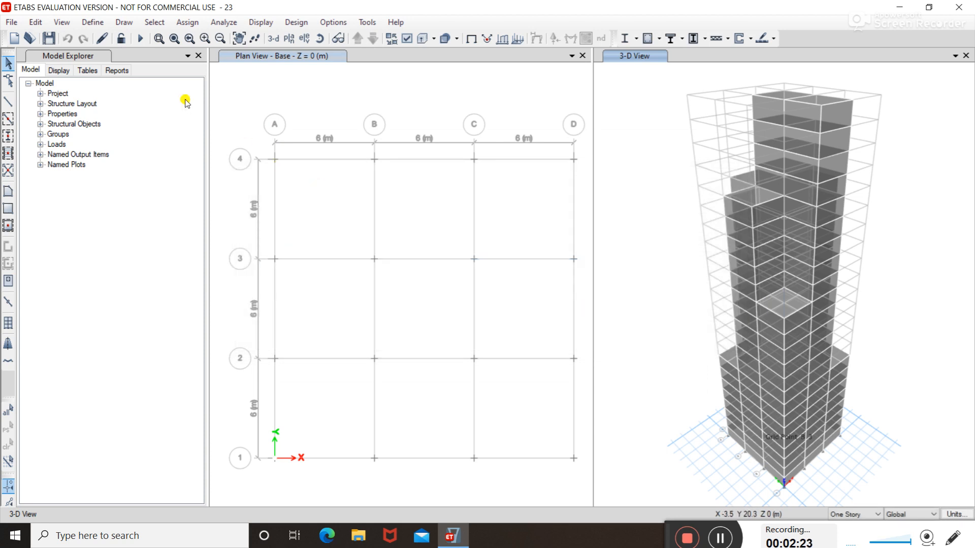
Run the analysis, examine the tower's animated Dead load displacements in 3D, and stop the animation
click(140, 38)
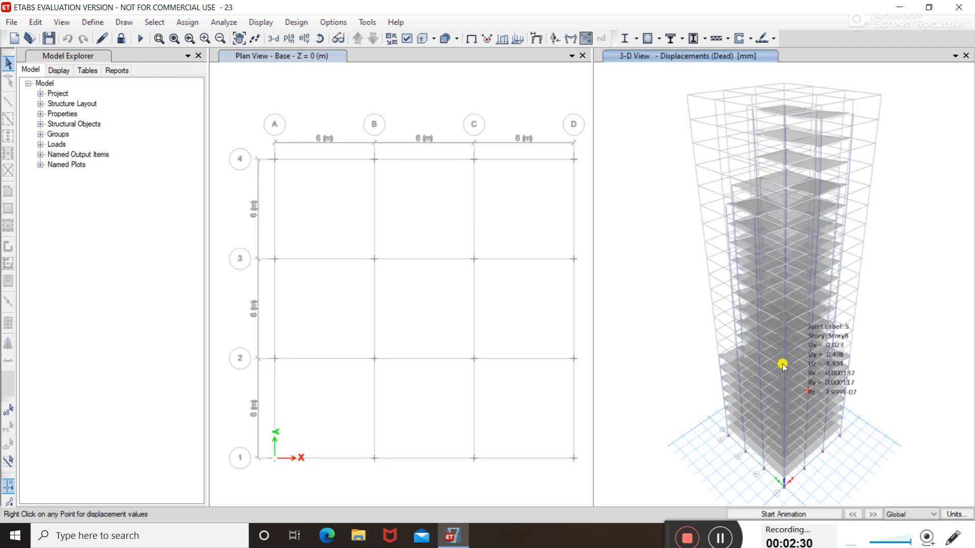
scroll(778, 224, up, 3)
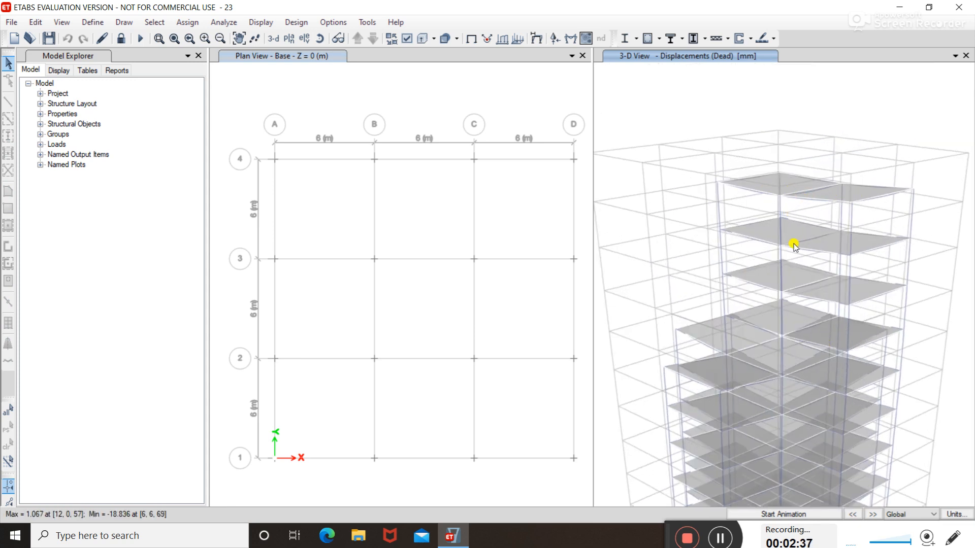
scroll(794, 246, down, 5)
scroll(790, 274, up, 3)
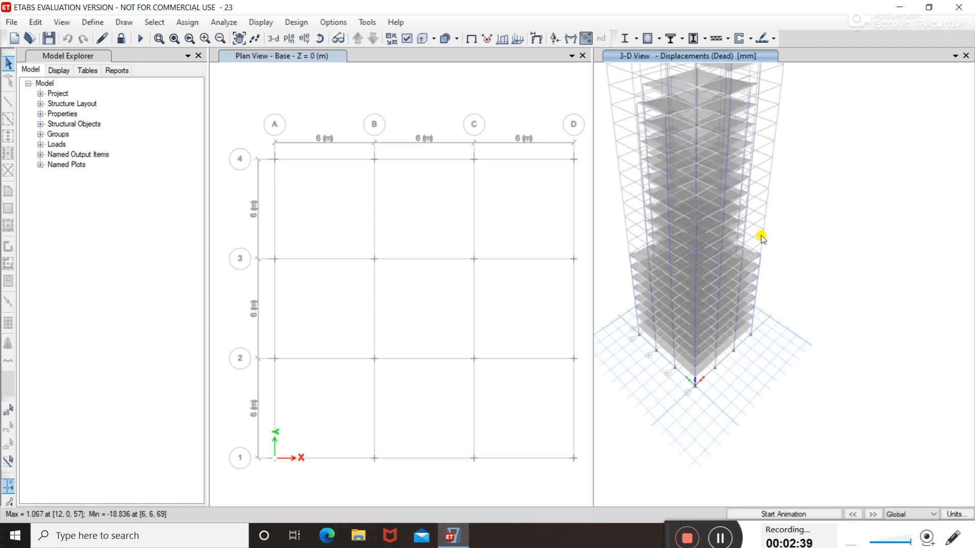
middle_drag(761, 237, 831, 320)
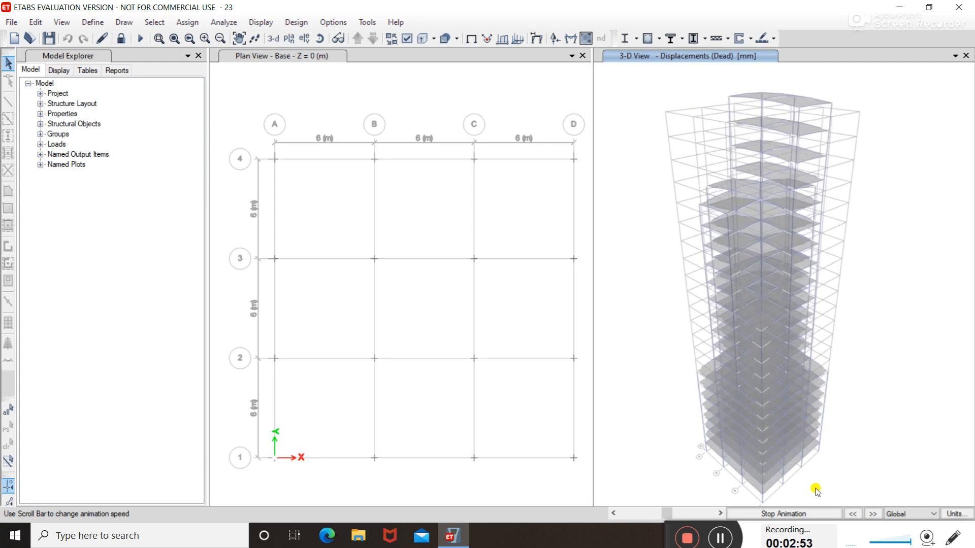
click(794, 514)
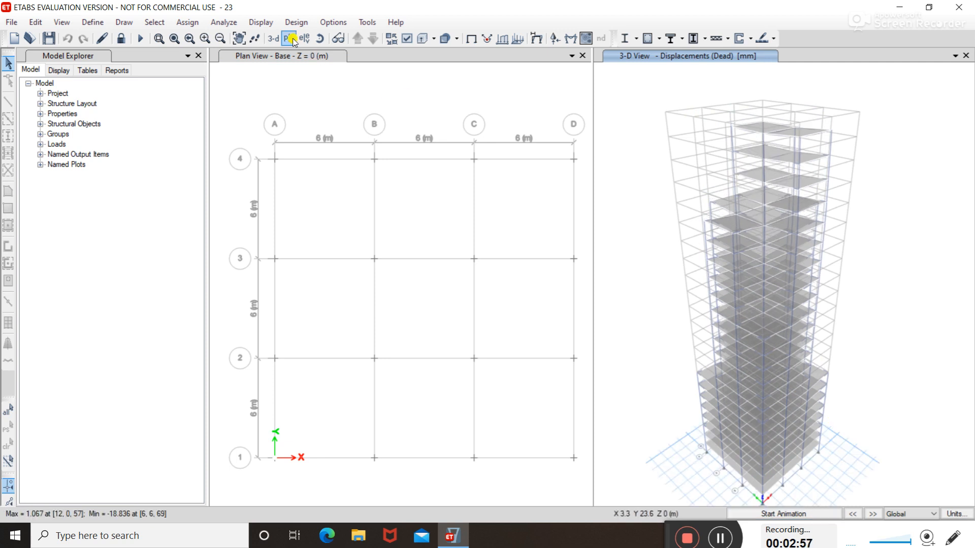
Display the filled Moment 3-3 diagram of the frames for the Dead load case with automatic scaling
click(266, 23)
mouse_move(325, 95)
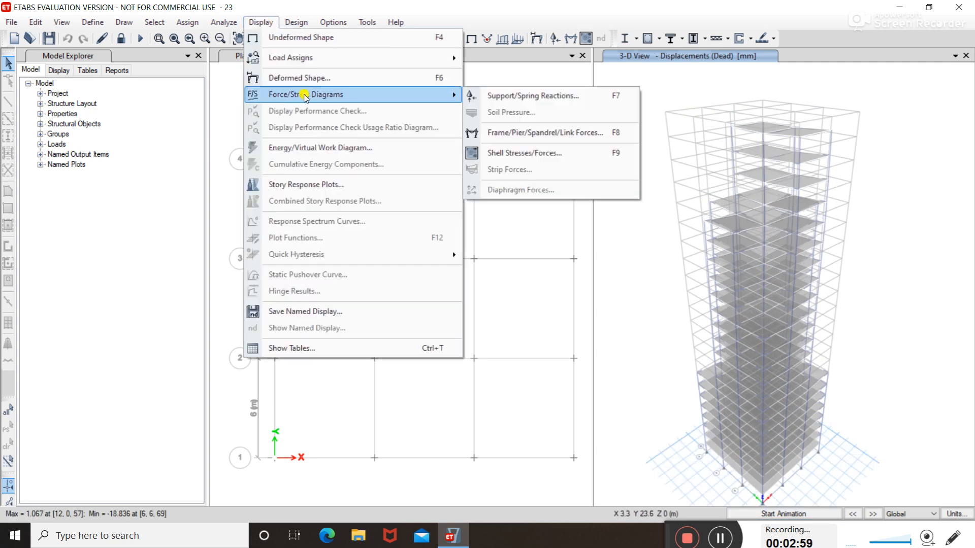
click(527, 133)
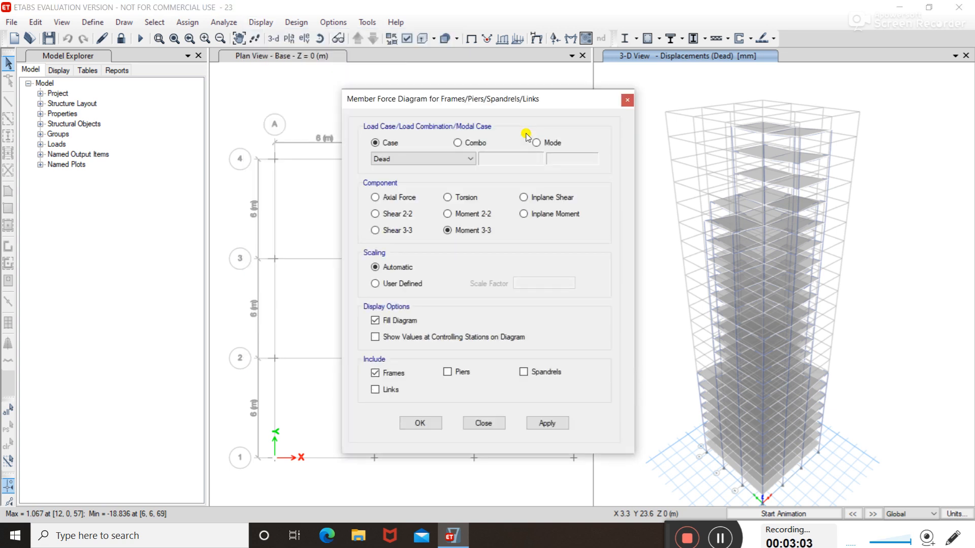
click(547, 424)
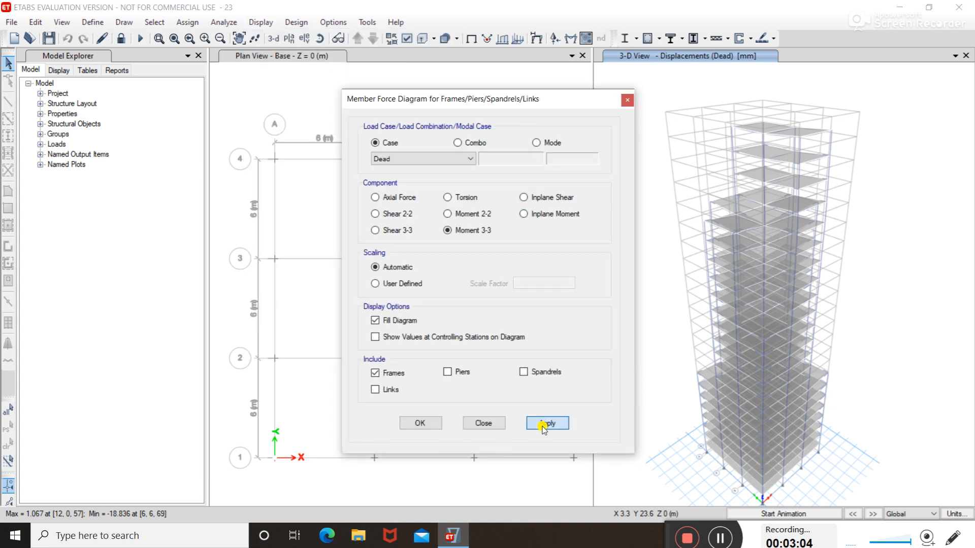
click(420, 425)
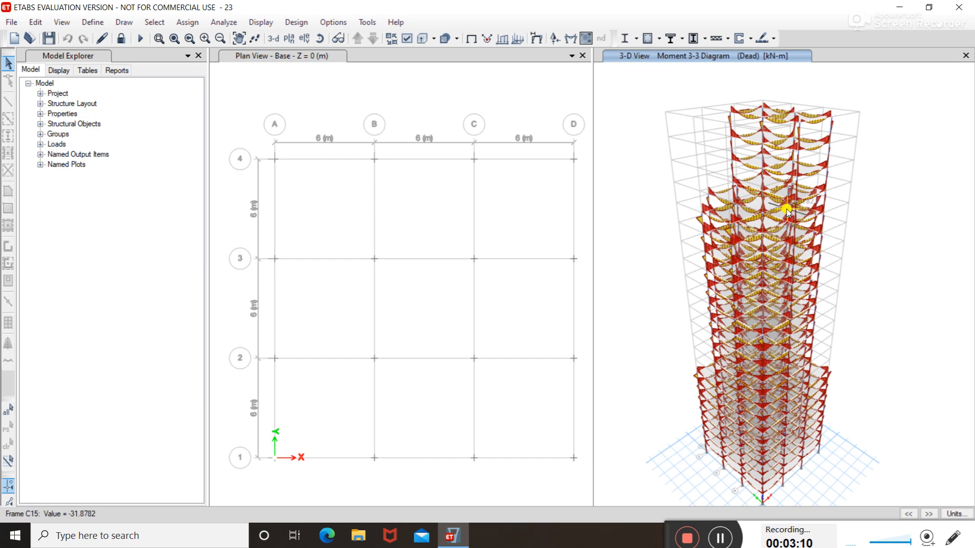
Examine the Moment 3-3 diagrams on the beams and columns of the tower's upper stories in the 3D view
scroll(787, 209, up, 3)
scroll(787, 209, down, 5)
scroll(740, 198, up, 6)
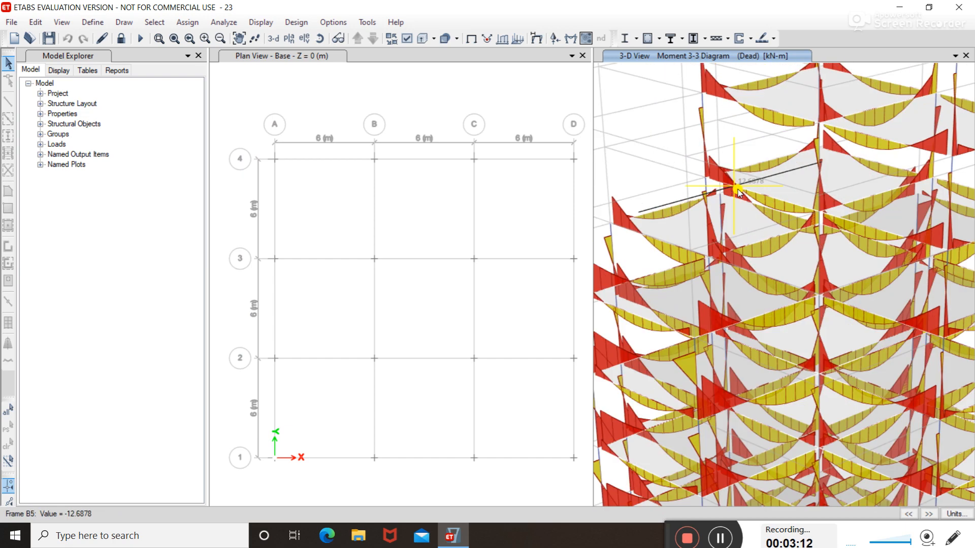
scroll(630, 228, down, 3)
middle_drag(644, 235, 811, 223)
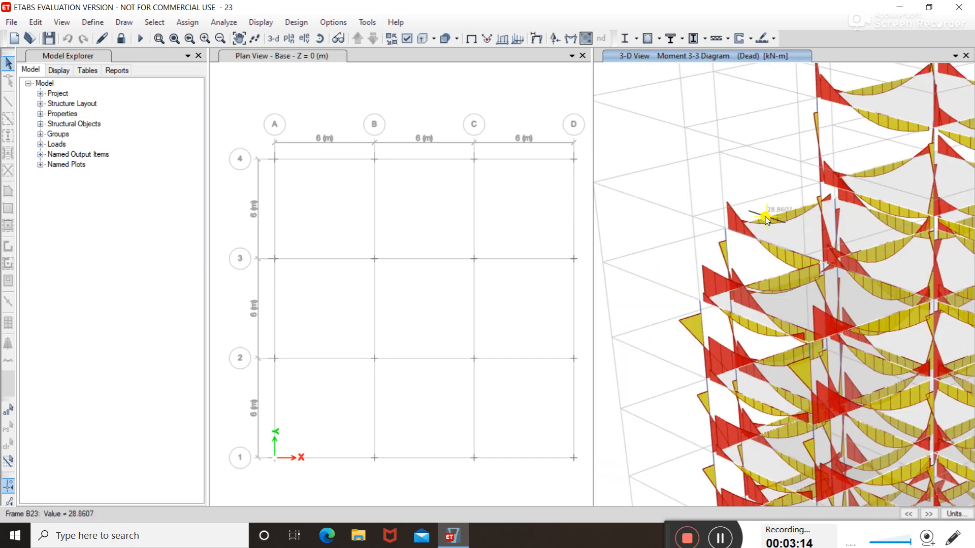
scroll(765, 216, up, 3)
mouse_move(821, 205)
scroll(781, 228, down, 5)
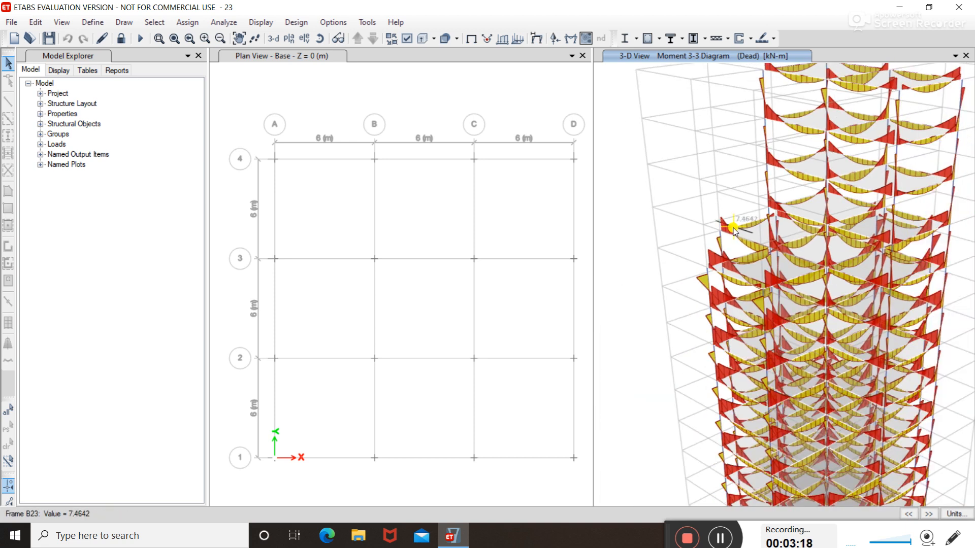
Turn on Extrude Frames and Extrude Shells in the 3D view's display options and apply them
scroll(781, 227, up, 3)
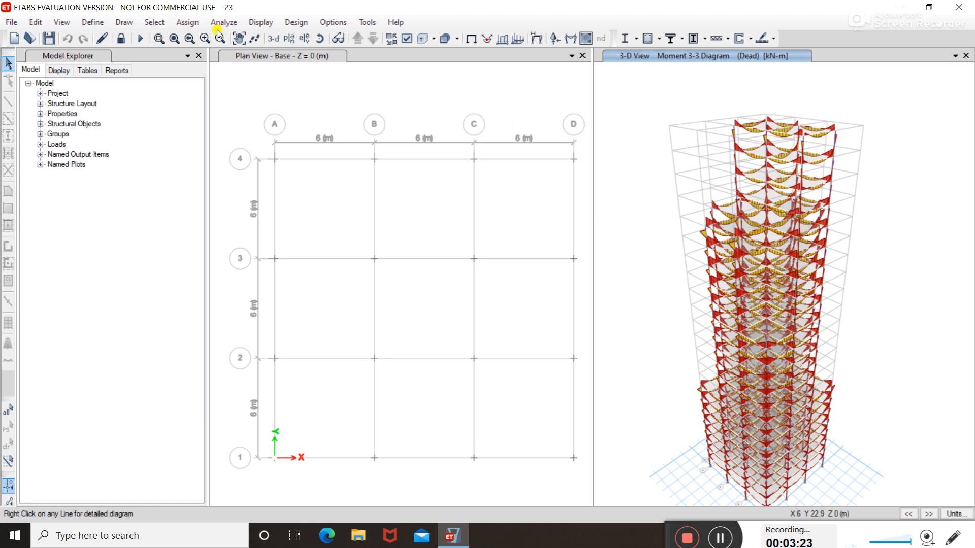
click(409, 39)
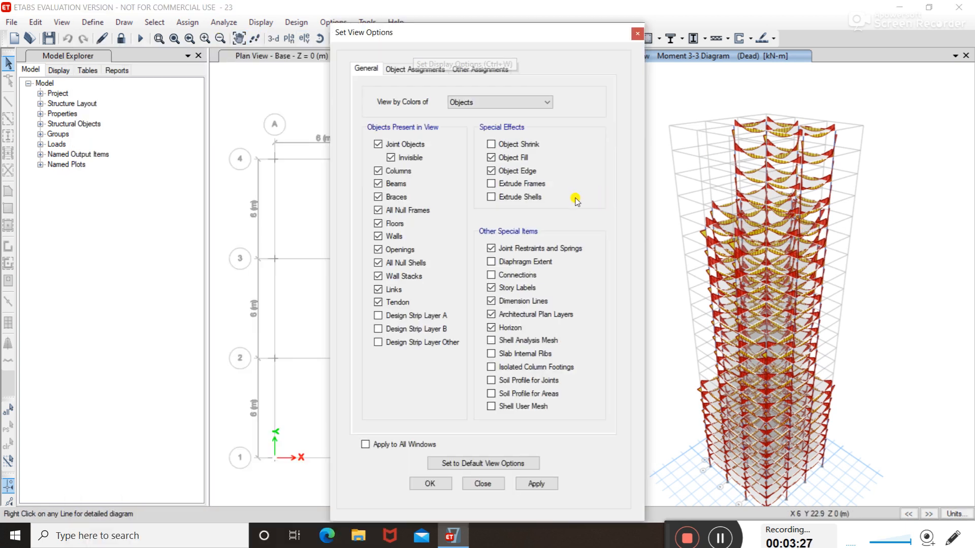
click(512, 197)
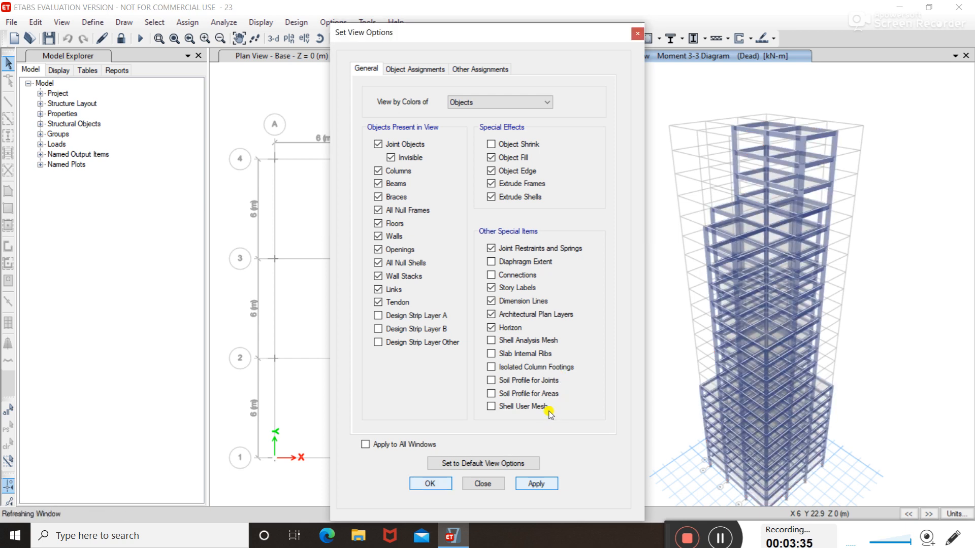
click(483, 484)
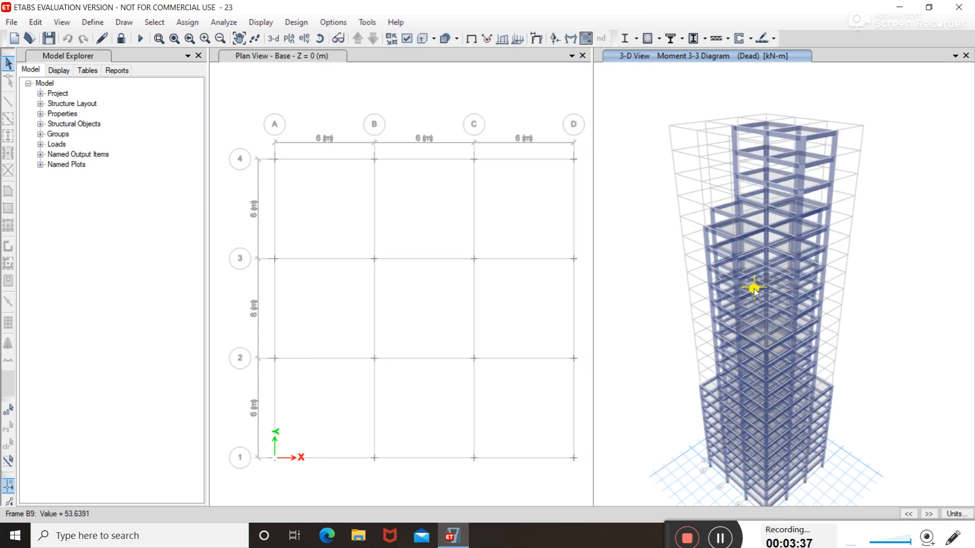
Review the Dead load shear and moment diagrams of a Story20 column, a Story23 beam and a top-story corner column
right_click(767, 193)
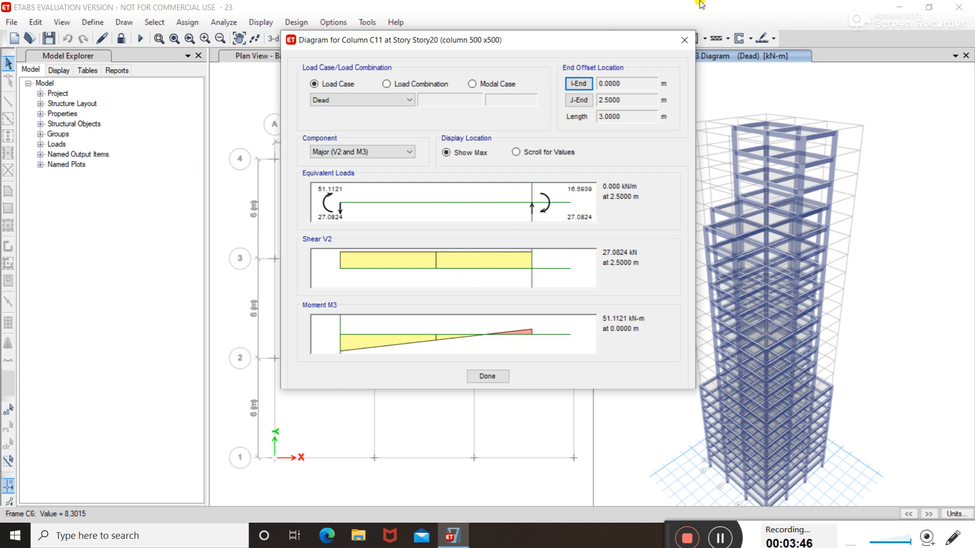
click(684, 39)
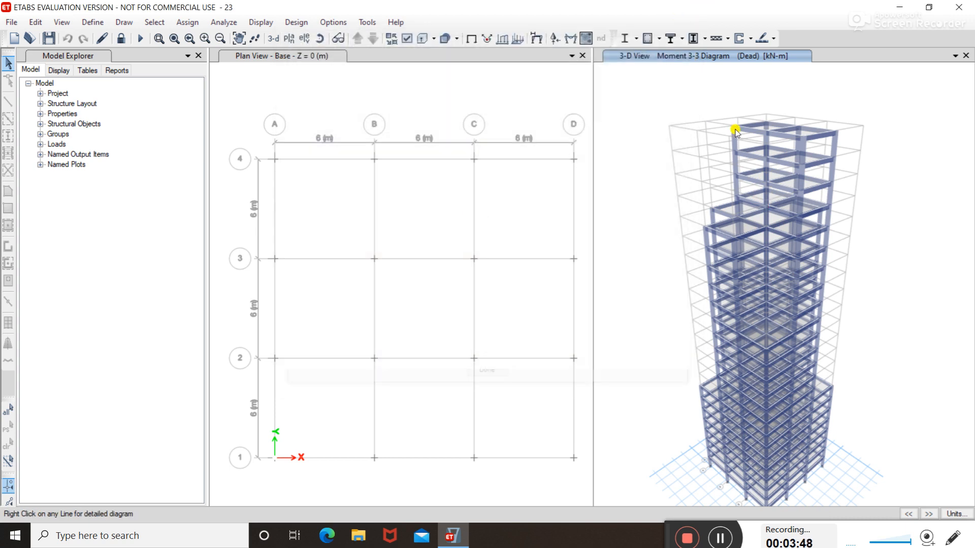
right_click(773, 132)
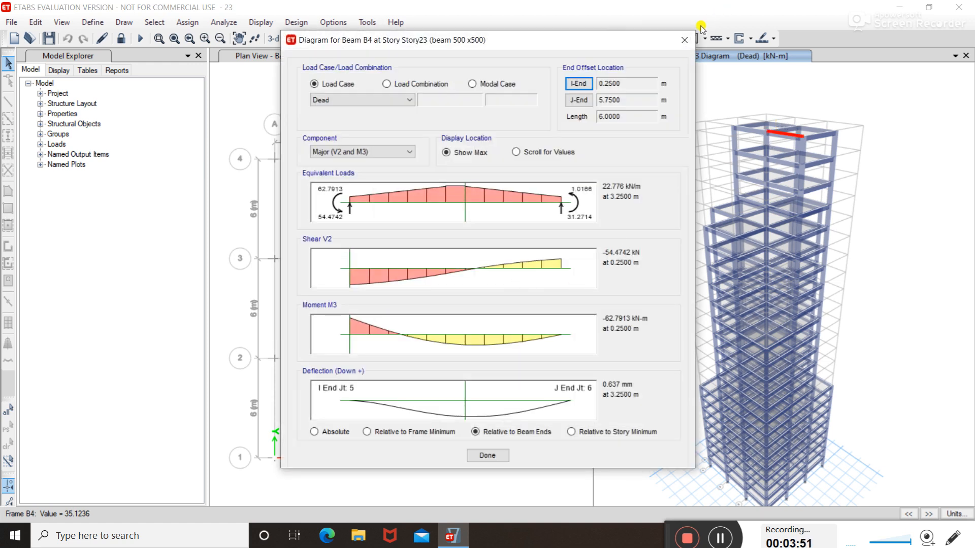
click(685, 40)
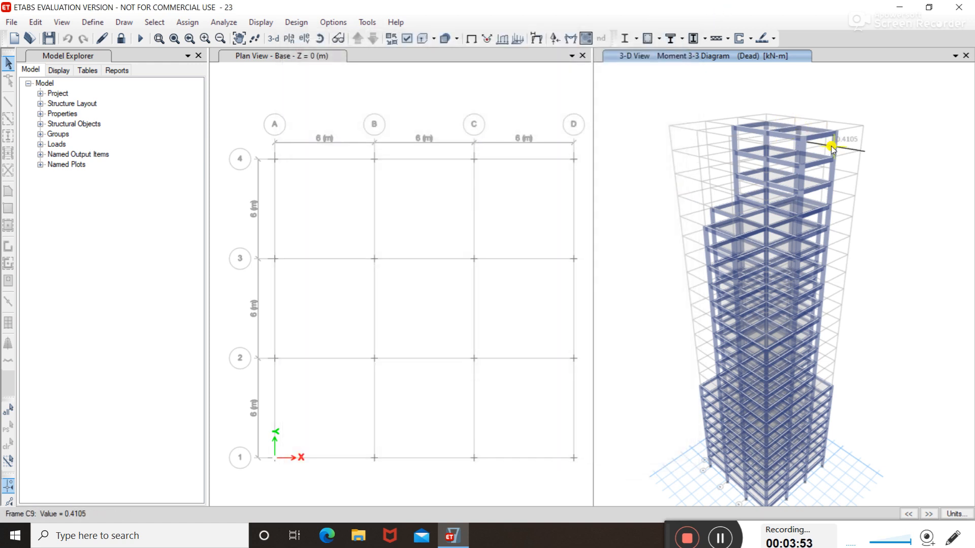
right_click(832, 148)
click(684, 40)
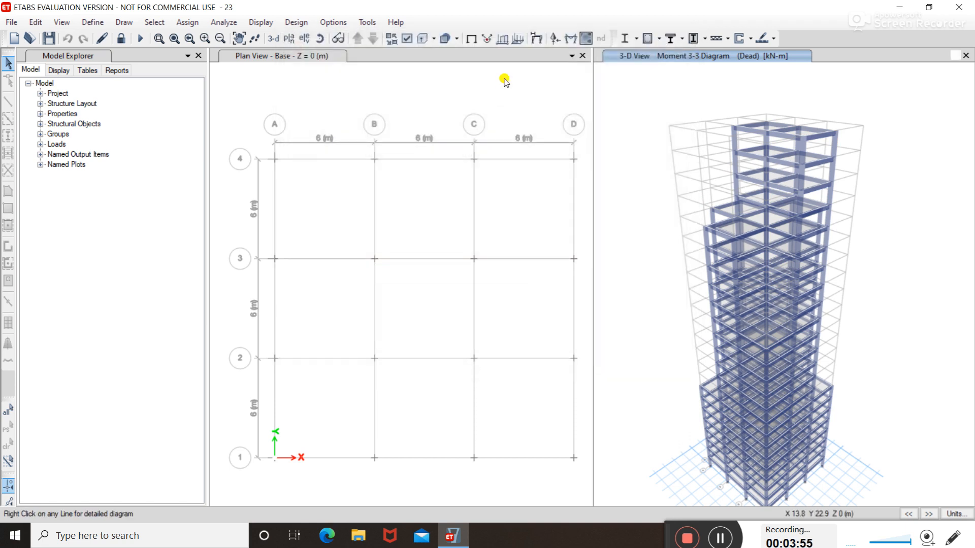
Run the concrete frame design check on the building
click(304, 22)
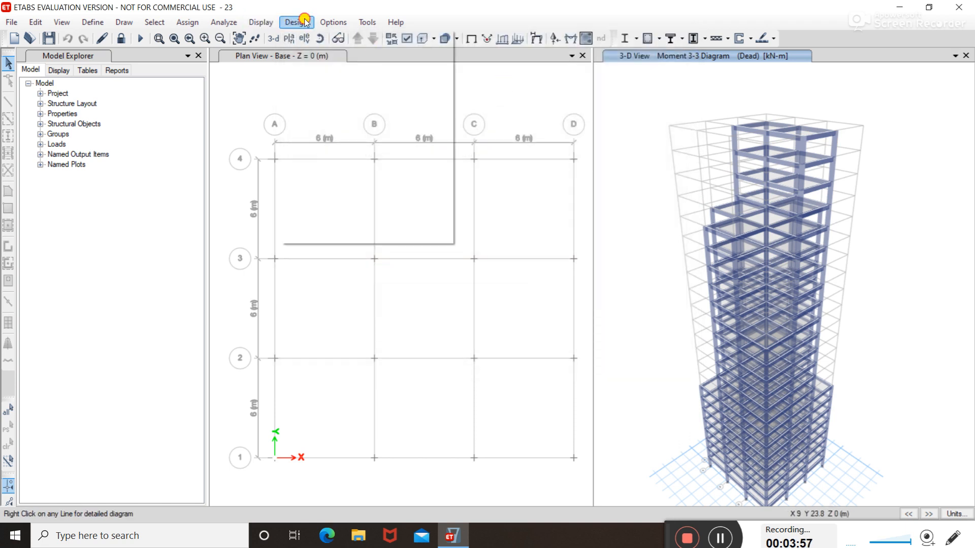
mouse_move(356, 53)
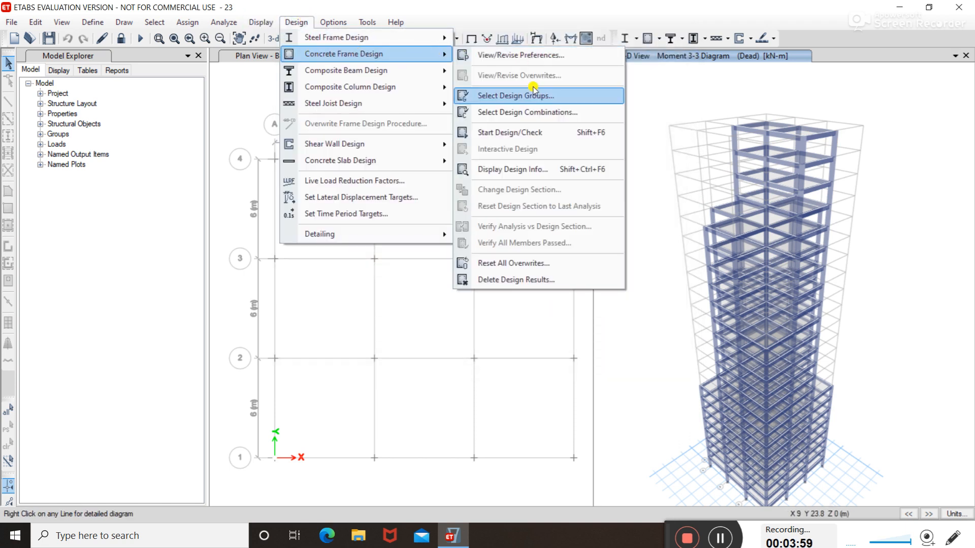
click(534, 132)
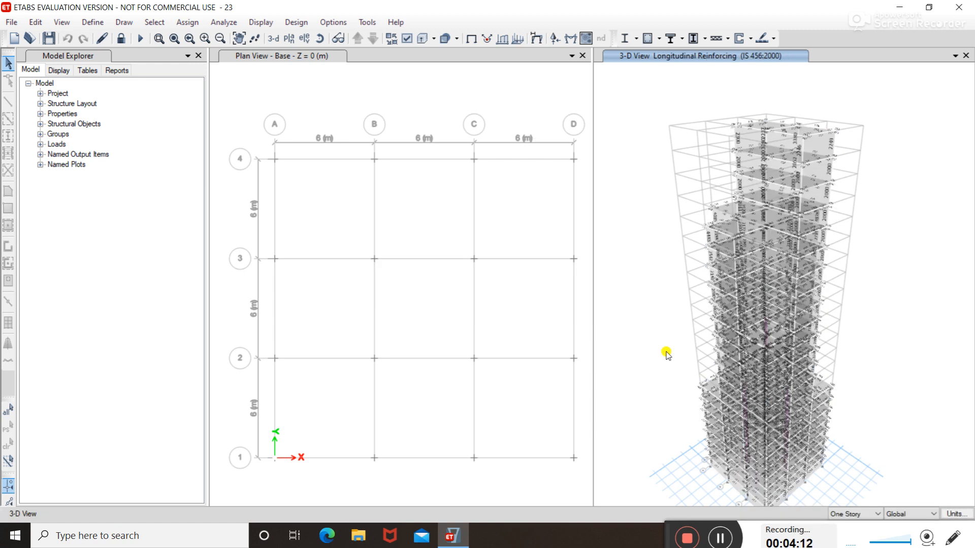
Examine the concrete design information and the detailed design summary of beam B2 at Story16, and close both reports
scroll(715, 348, up, 2)
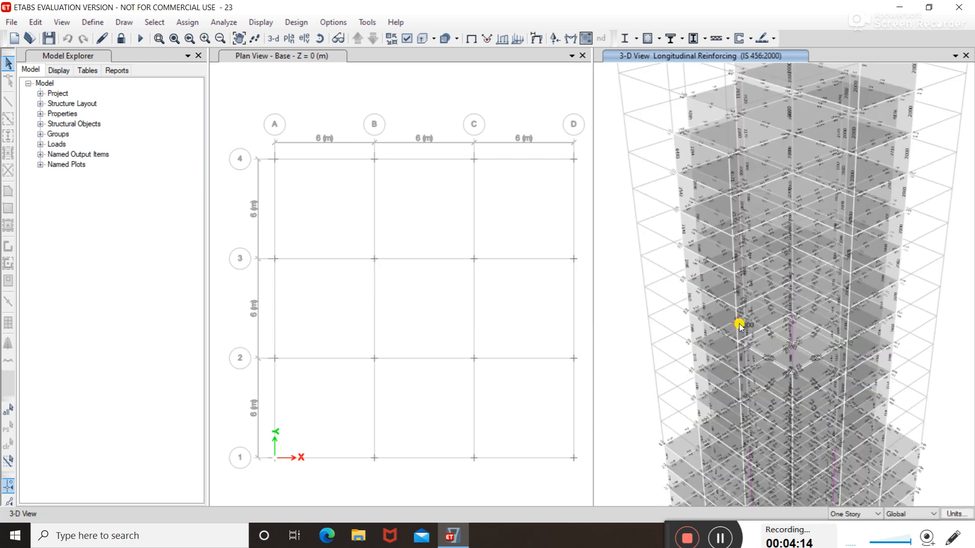
right_click(710, 266)
click(701, 256)
right_click(701, 256)
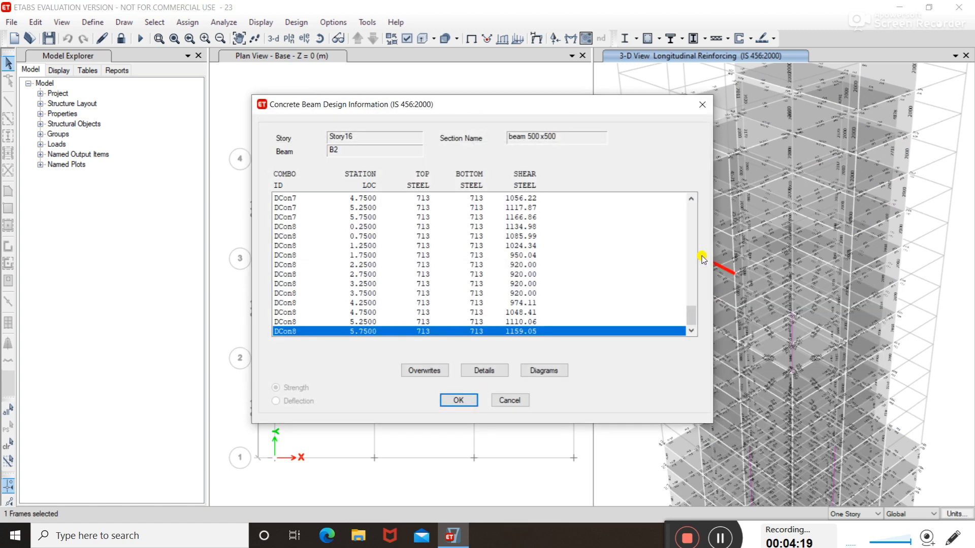
click(484, 371)
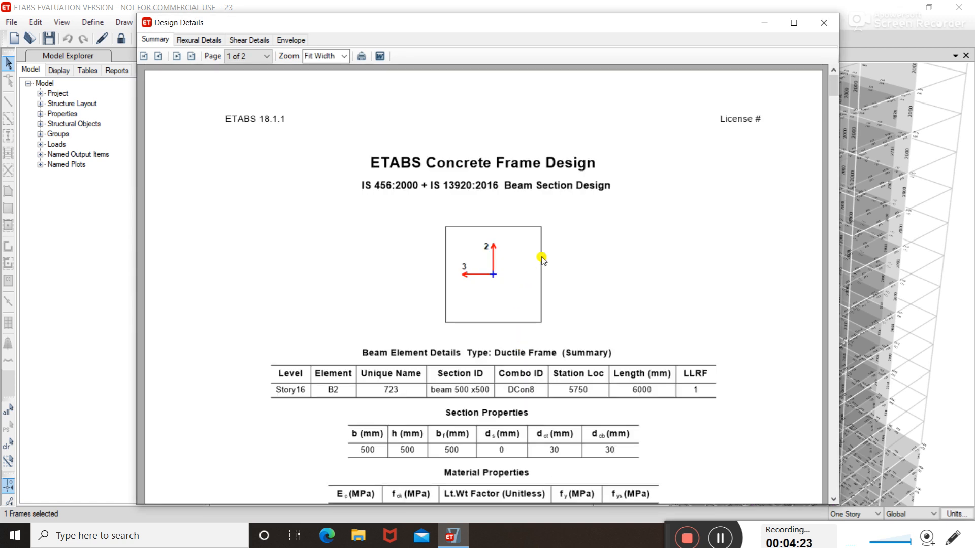
scroll(542, 260, down, 7)
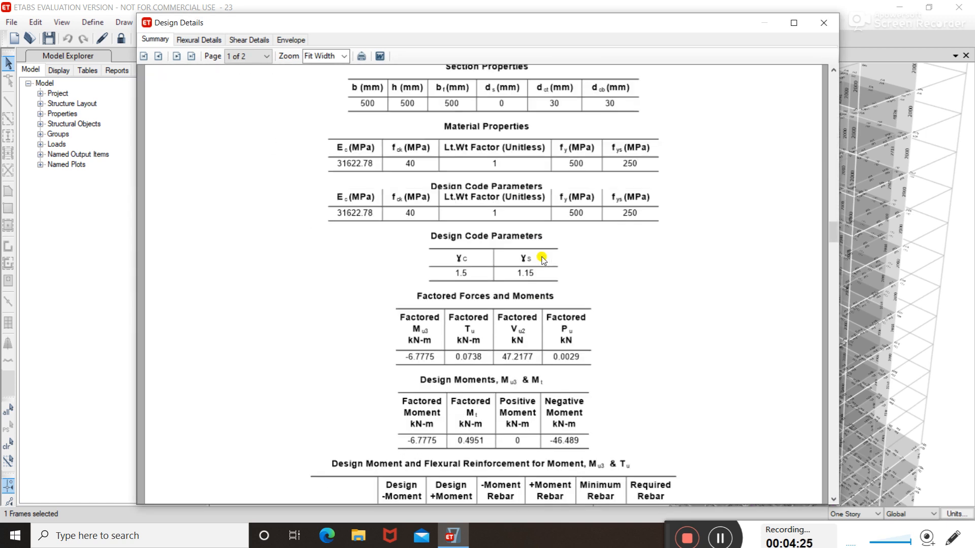
scroll(543, 305, down, 10)
scroll(543, 304, down, 5)
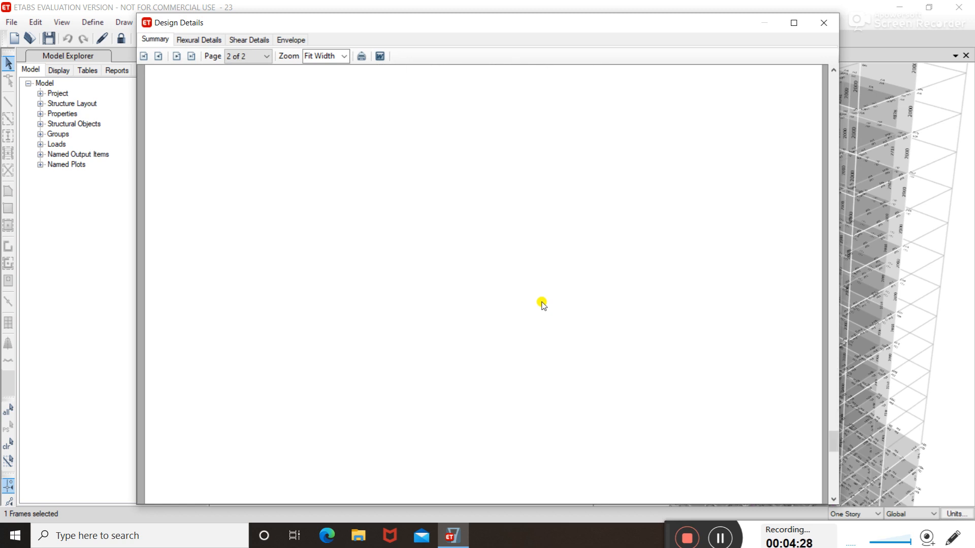
scroll(542, 305, down, 3)
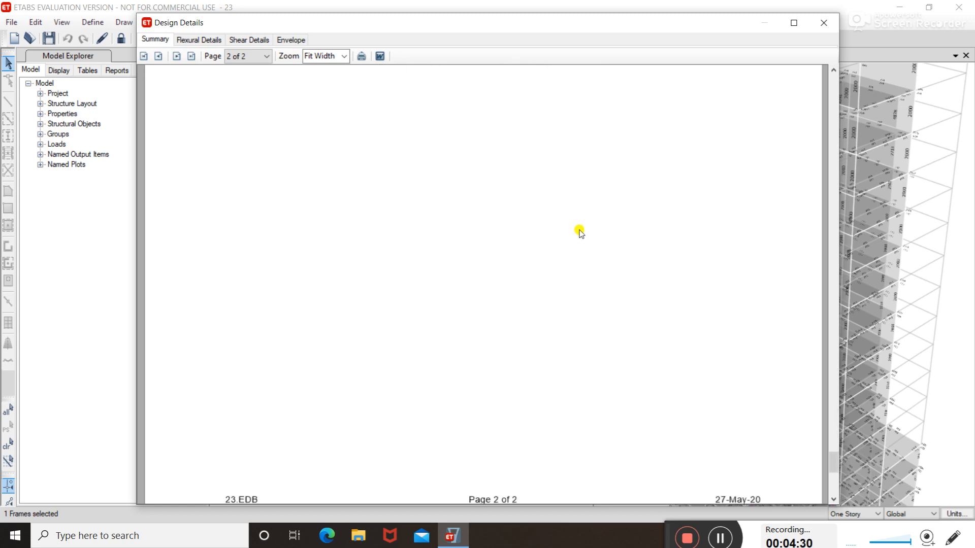
click(823, 22)
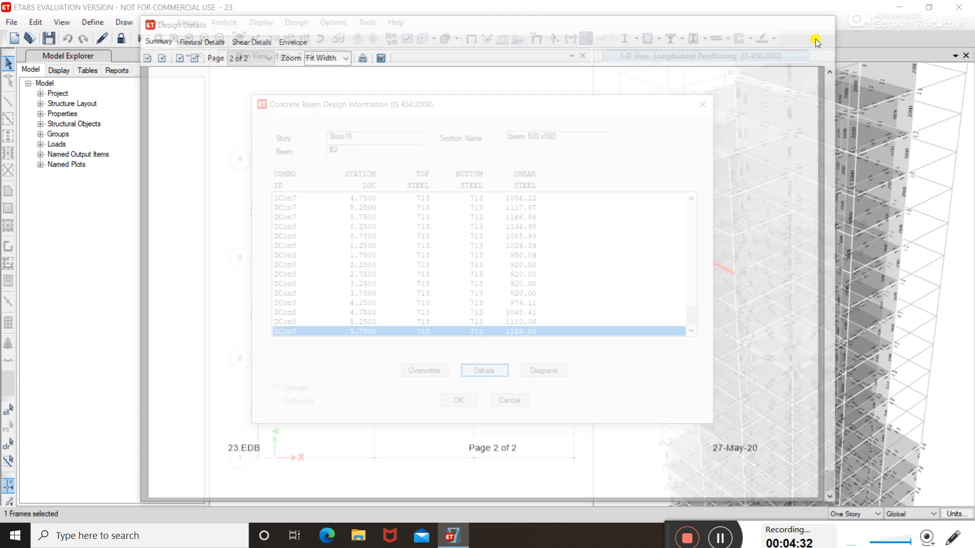
click(702, 103)
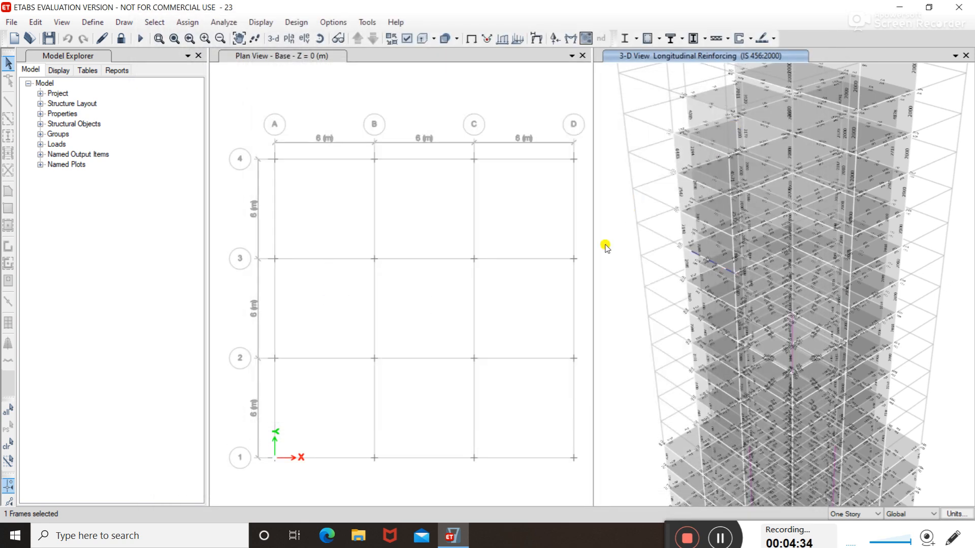
Verify whether all concrete frame members passed the design check and dismiss the result
scroll(710, 244, down, 5)
scroll(728, 244, up, 5)
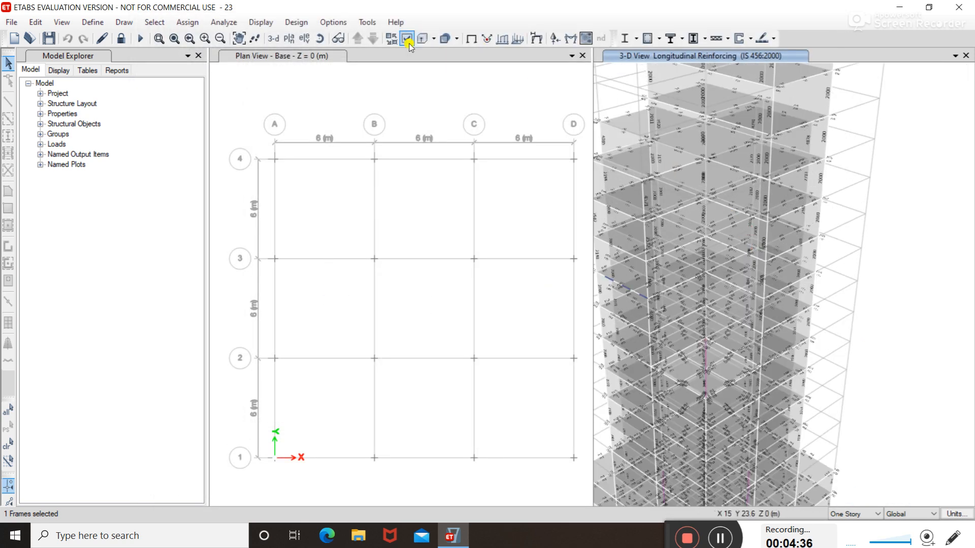
click(296, 23)
mouse_move(320, 55)
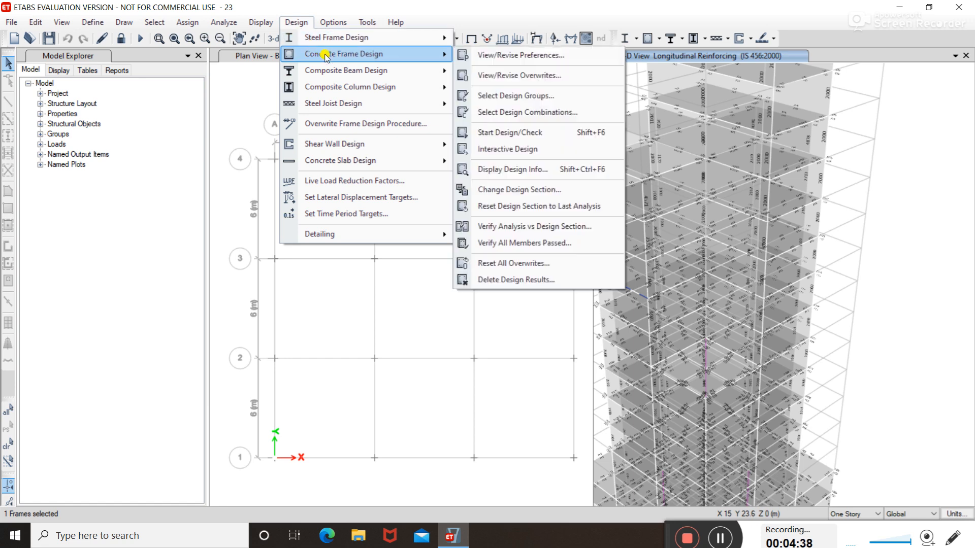
click(535, 243)
key(Return)
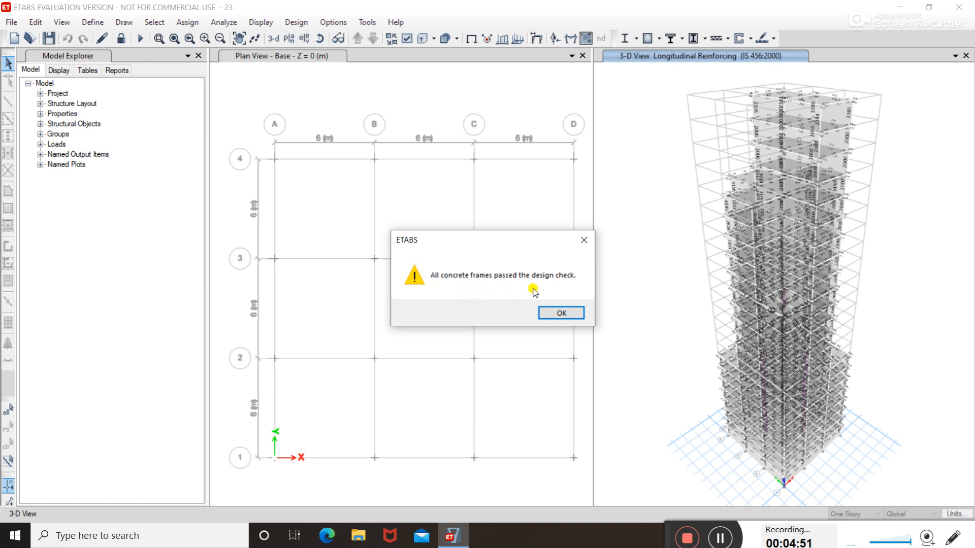
click(575, 314)
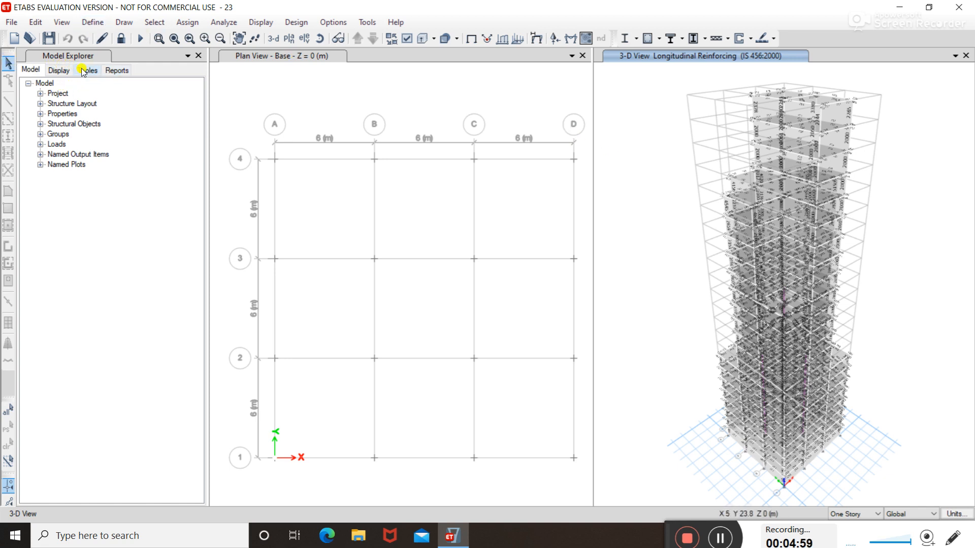
Display the list of available reports and unlock the model, accepting deletion of the analysis results
click(113, 72)
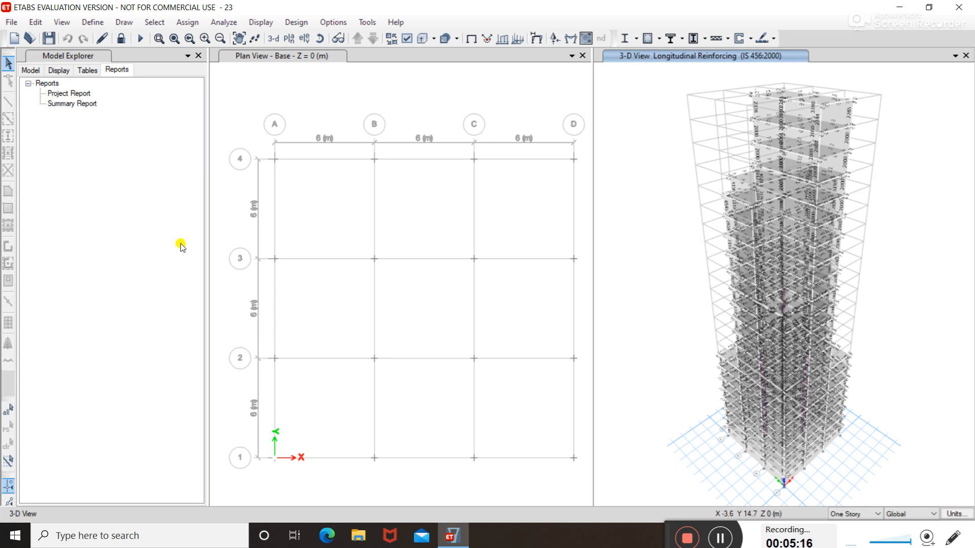
click(120, 40)
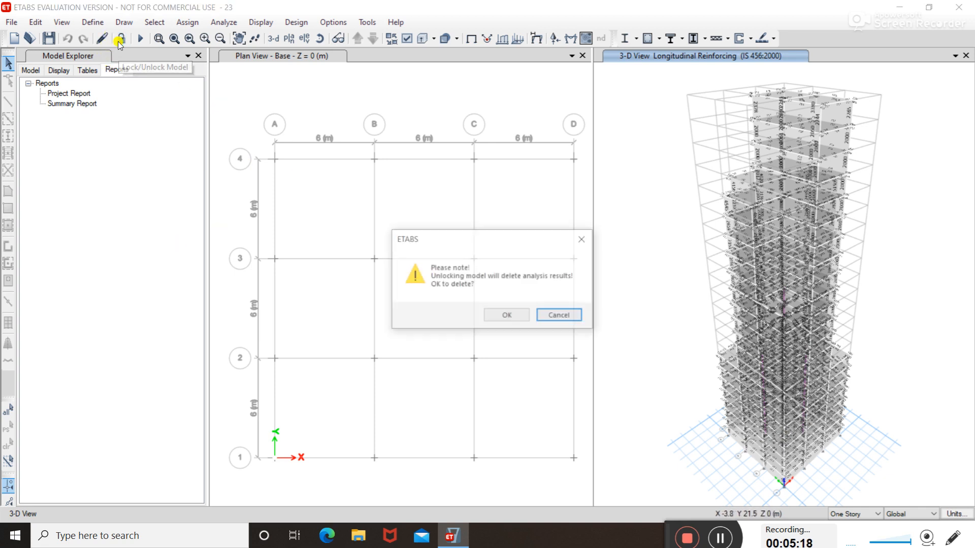
click(496, 314)
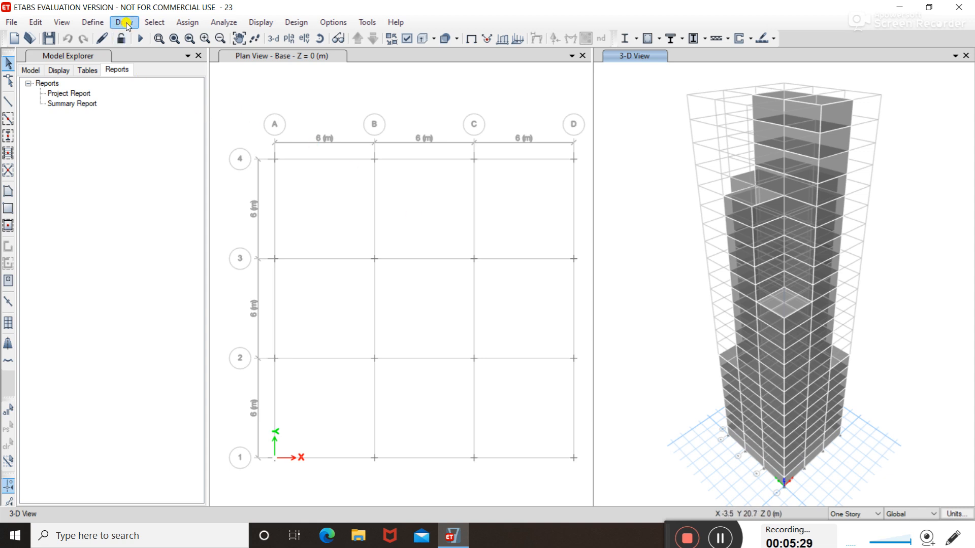
Add a new response spectrum function of type IS1893:2002
click(93, 22)
mouse_move(146, 196)
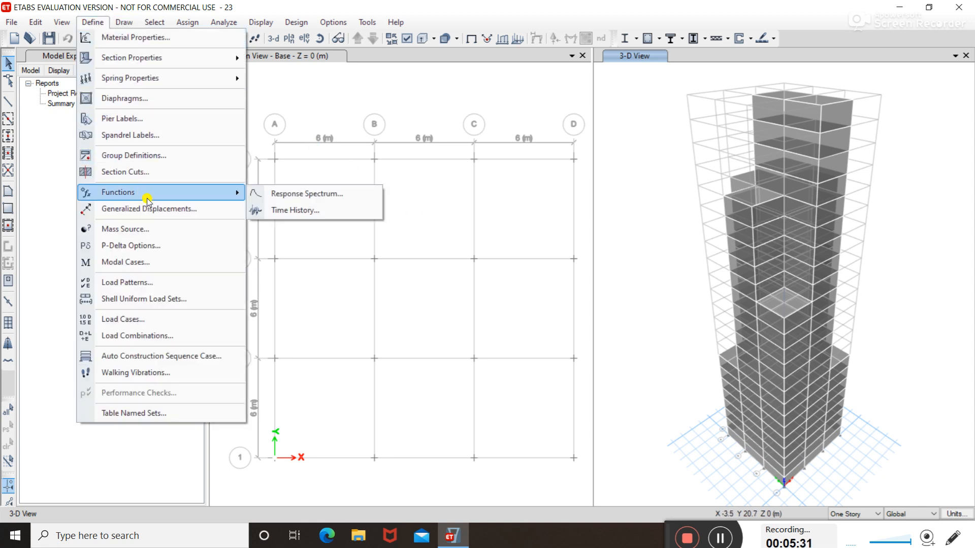
click(303, 198)
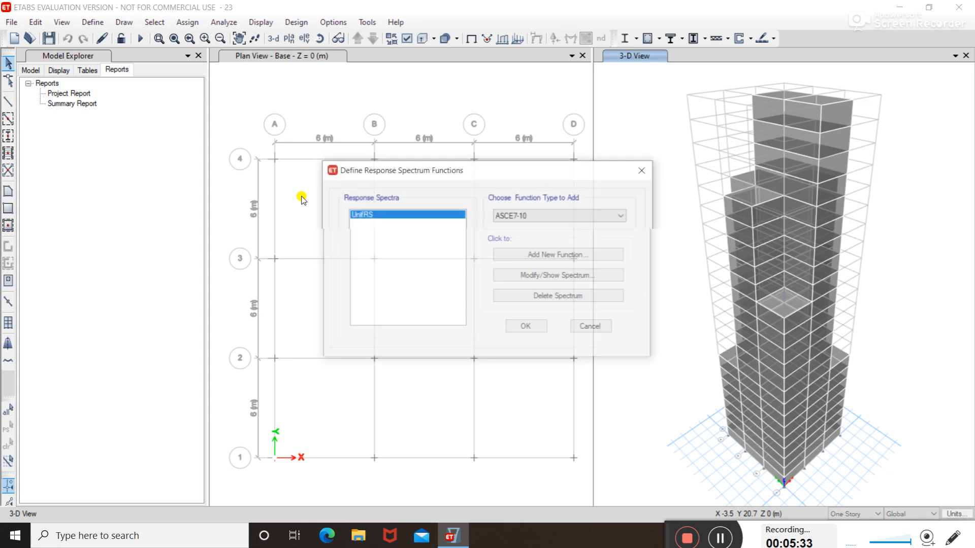
click(538, 220)
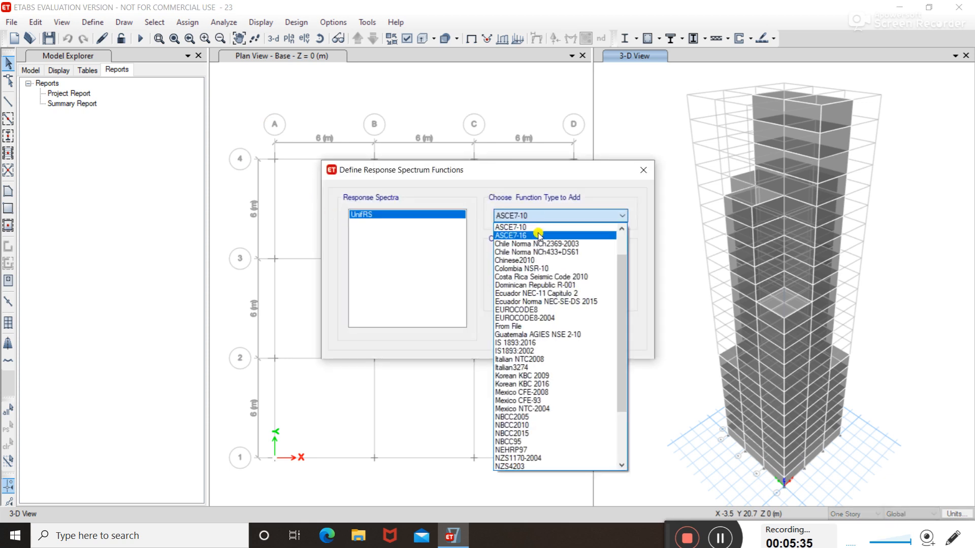
click(533, 353)
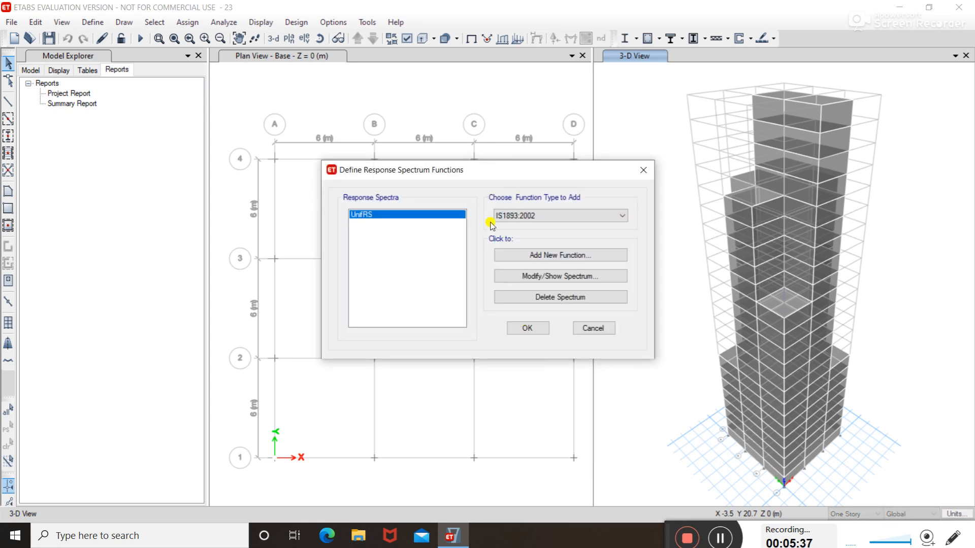
click(537, 255)
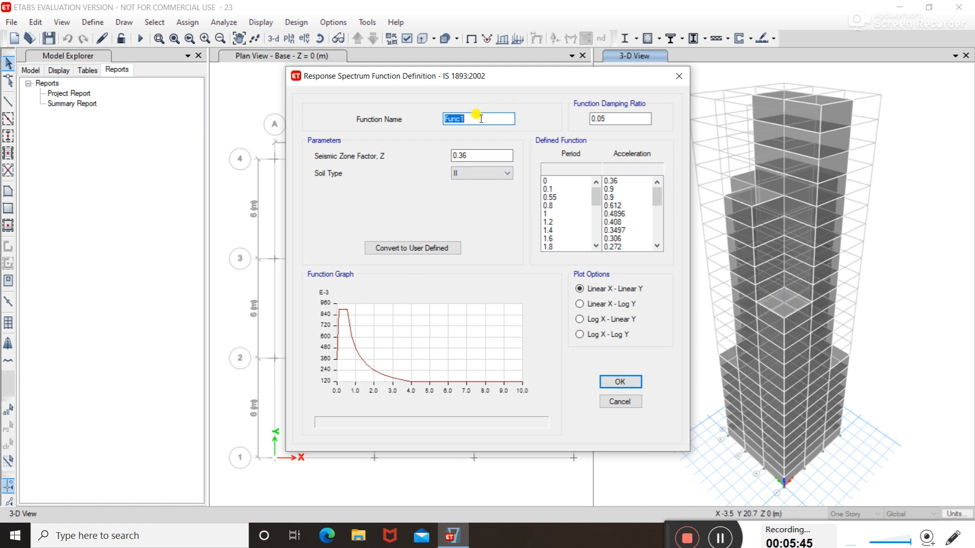
Name the function "response spectrum", set its seismic zone factor to 0.1, and accept the function definition
key(BackSpace)
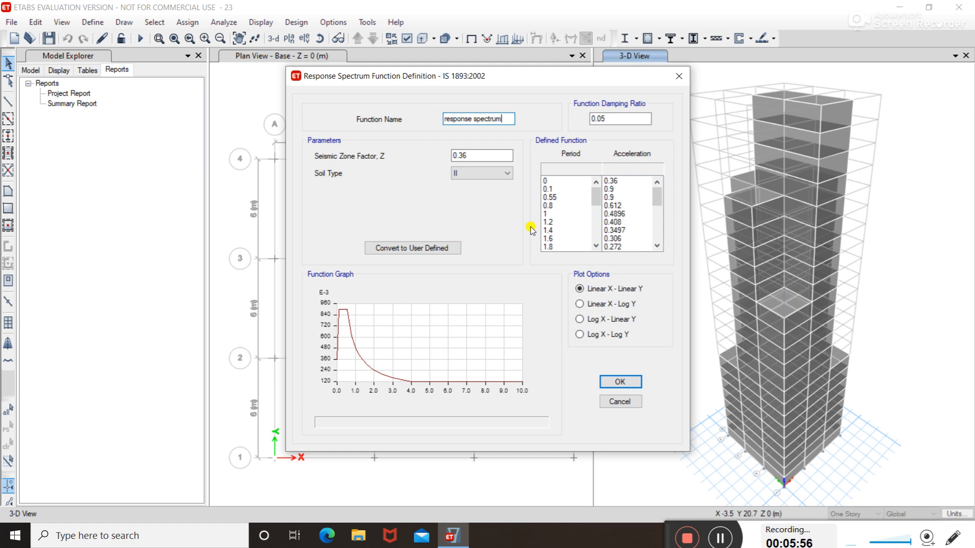
click(484, 156)
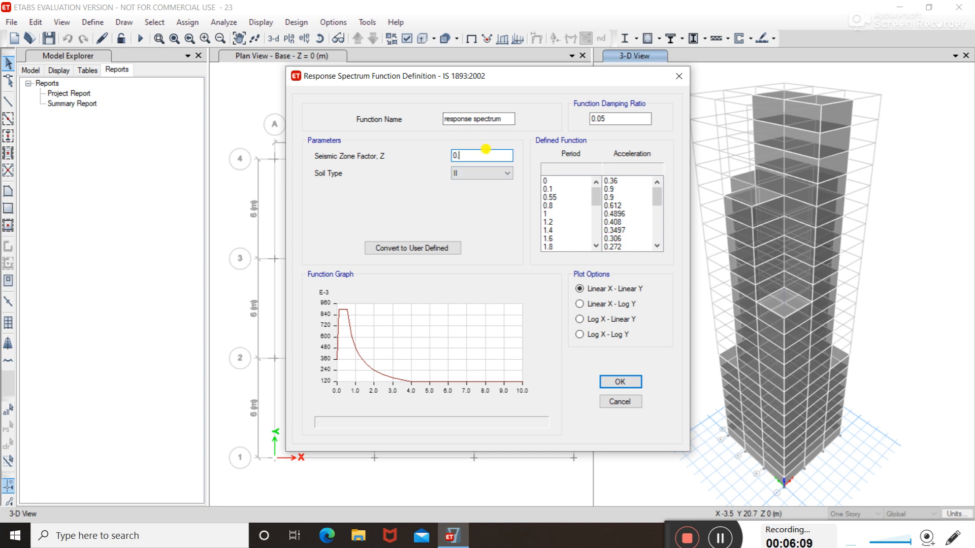
click(495, 177)
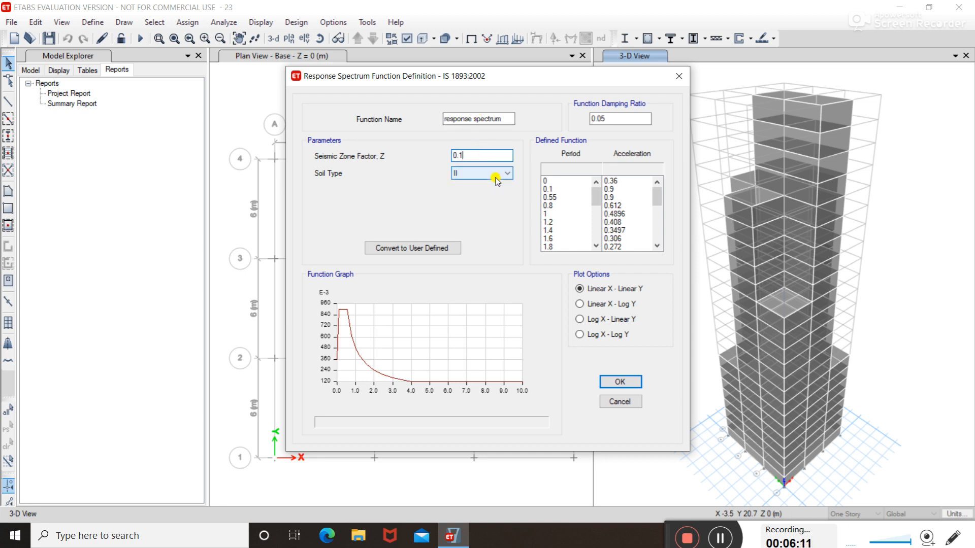
click(620, 382)
click(529, 329)
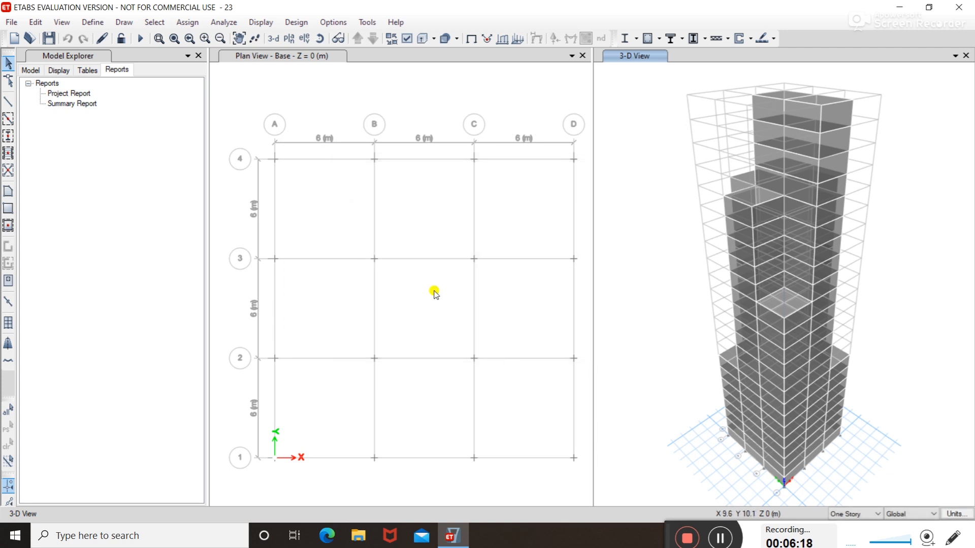
Modify the seismic load case, renaming it "seismic response spectrum" and changing its type to Response Spectrum
click(89, 23)
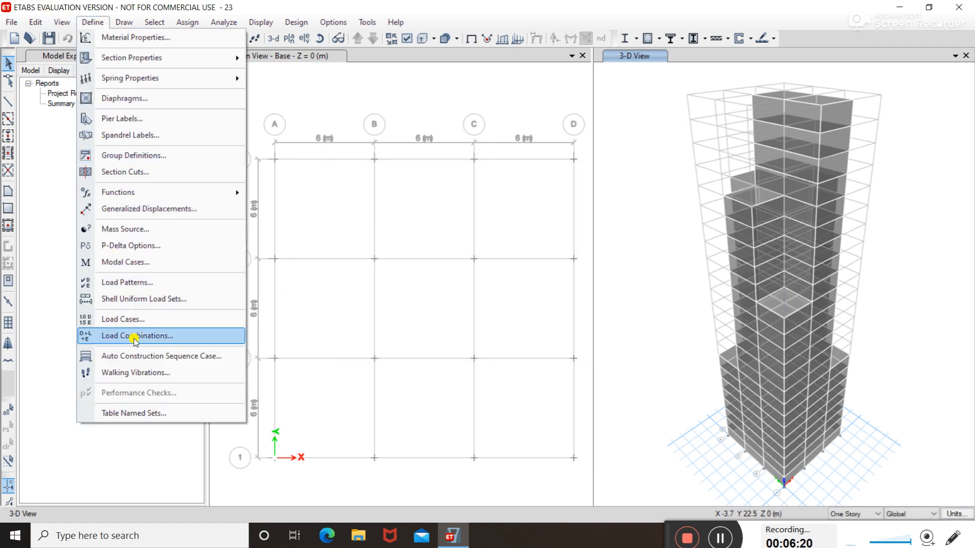
click(149, 321)
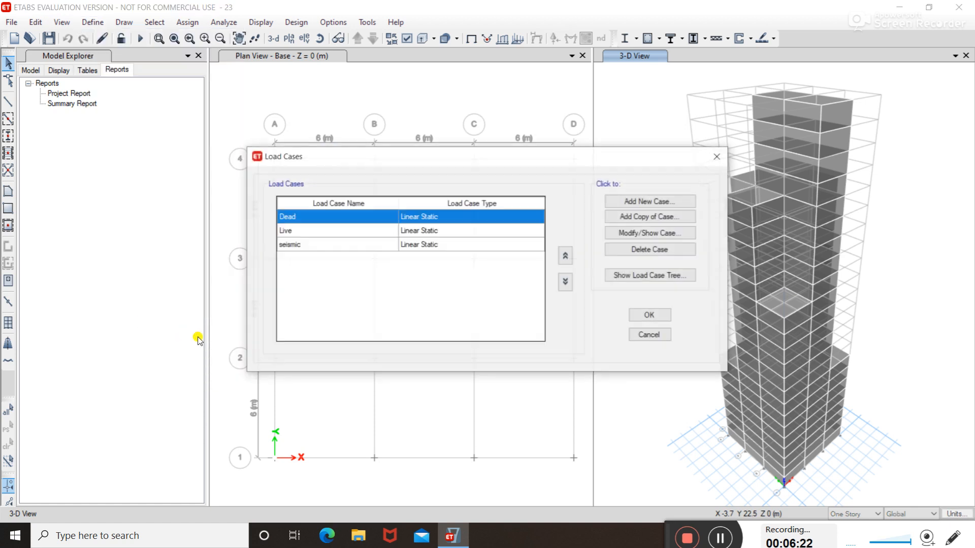
click(448, 248)
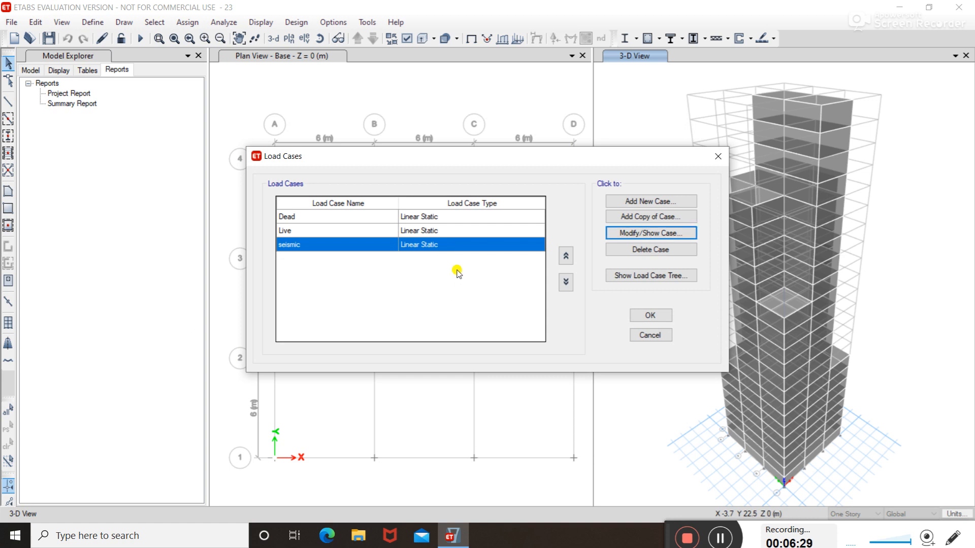
click(636, 235)
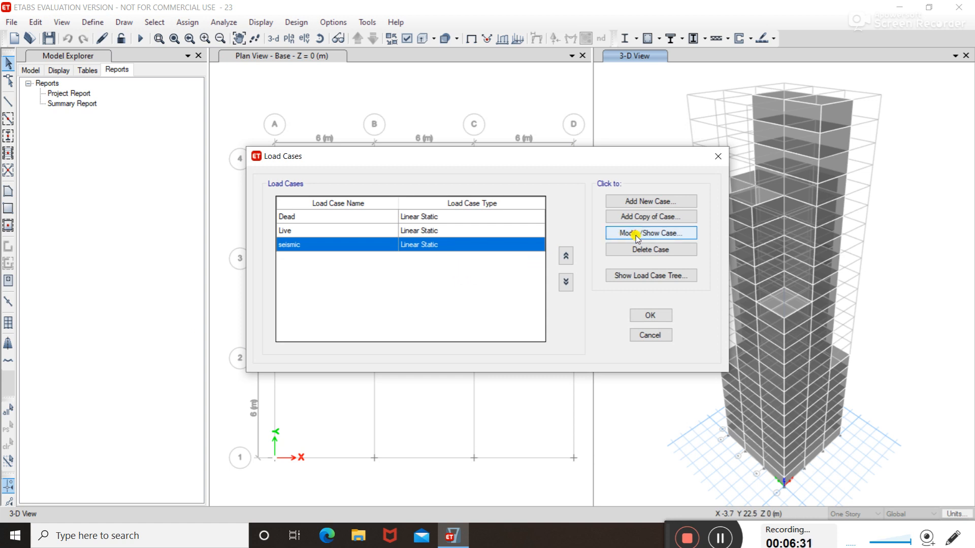
click(531, 86)
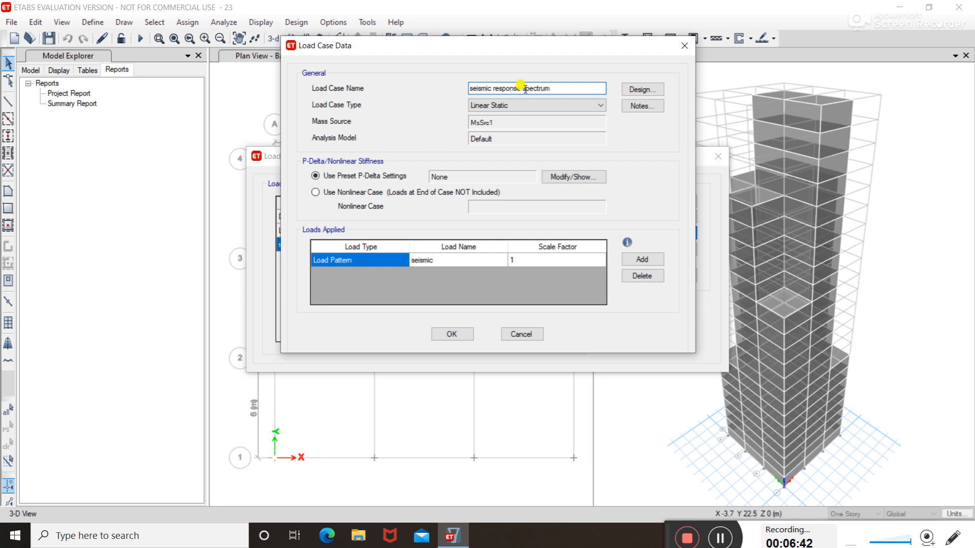
click(551, 105)
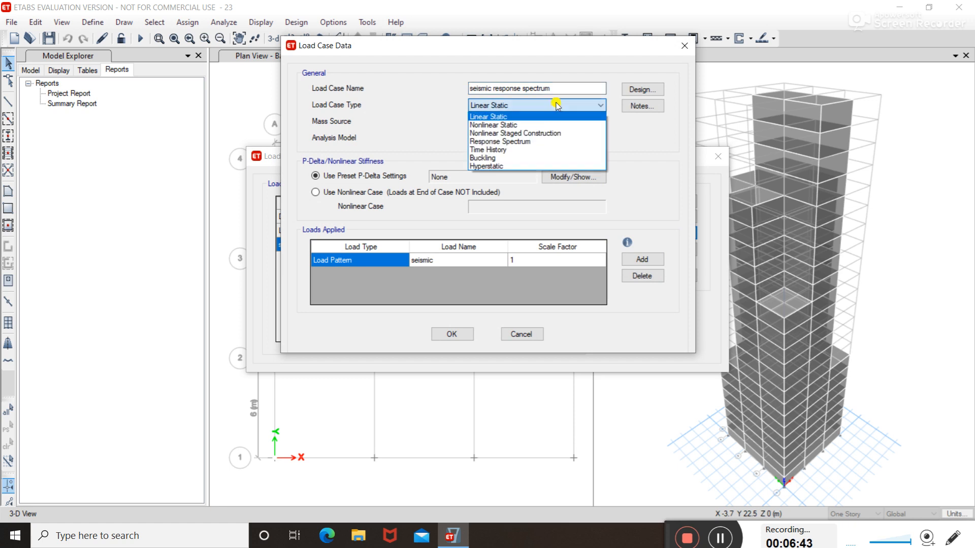
click(544, 141)
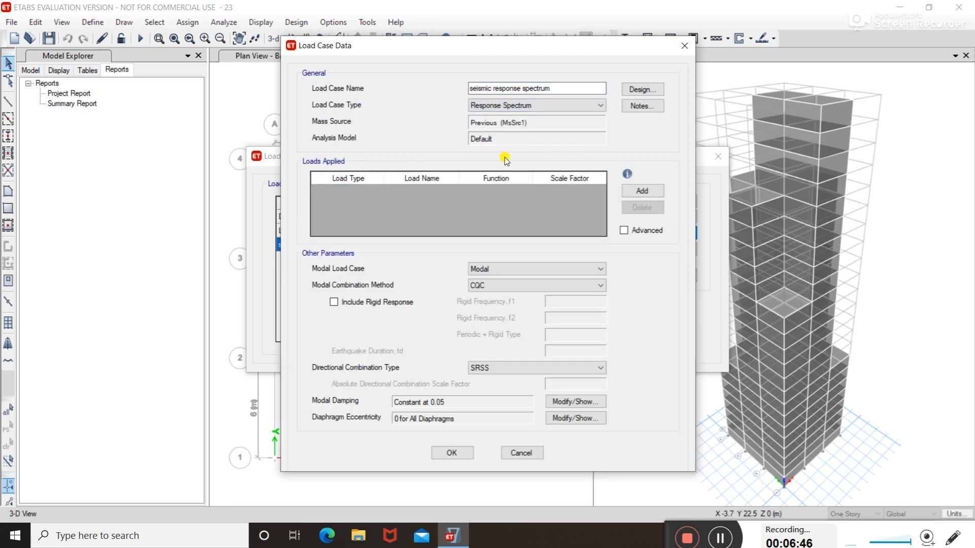
Add a U1 acceleration load to the case using the "response spectrum" function and a scale factor of 1663.5
click(643, 191)
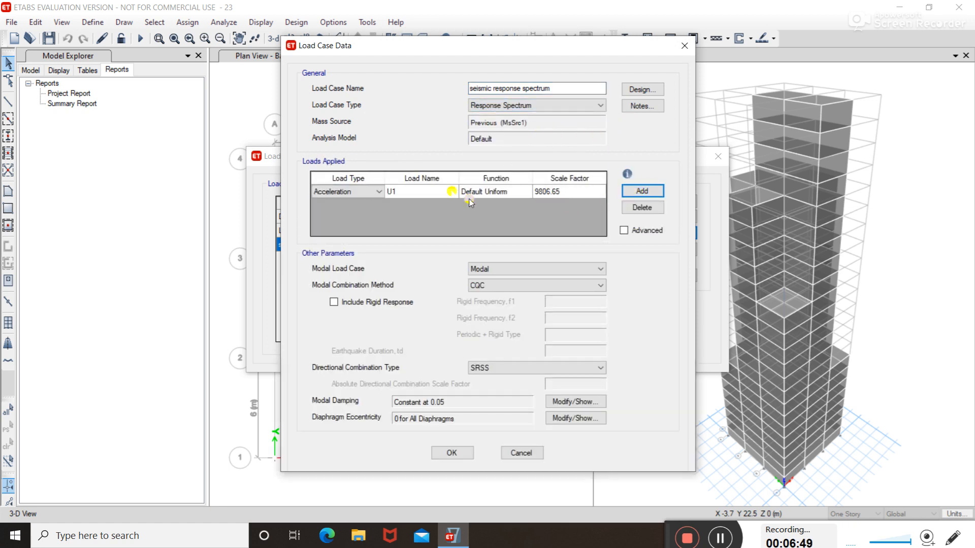
click(374, 193)
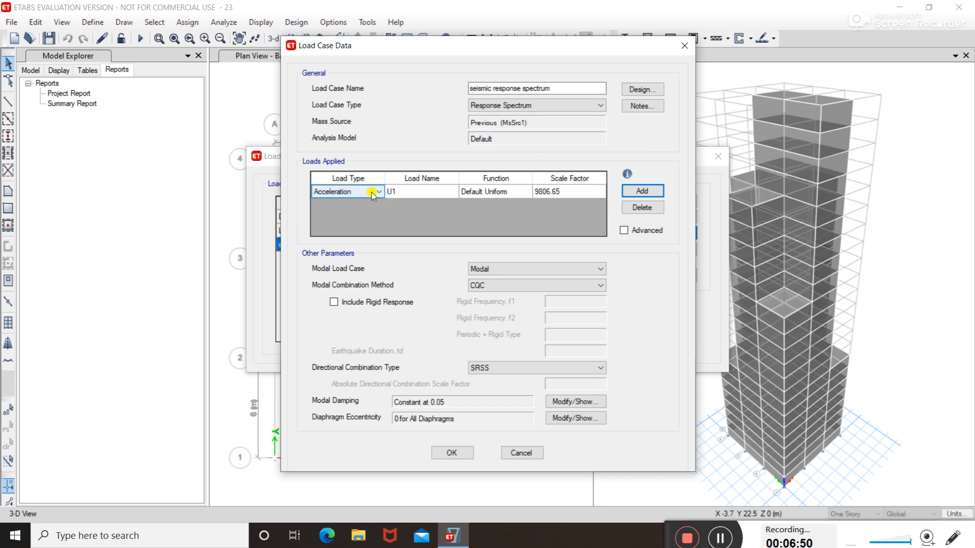
click(505, 192)
click(513, 192)
click(503, 219)
click(564, 193)
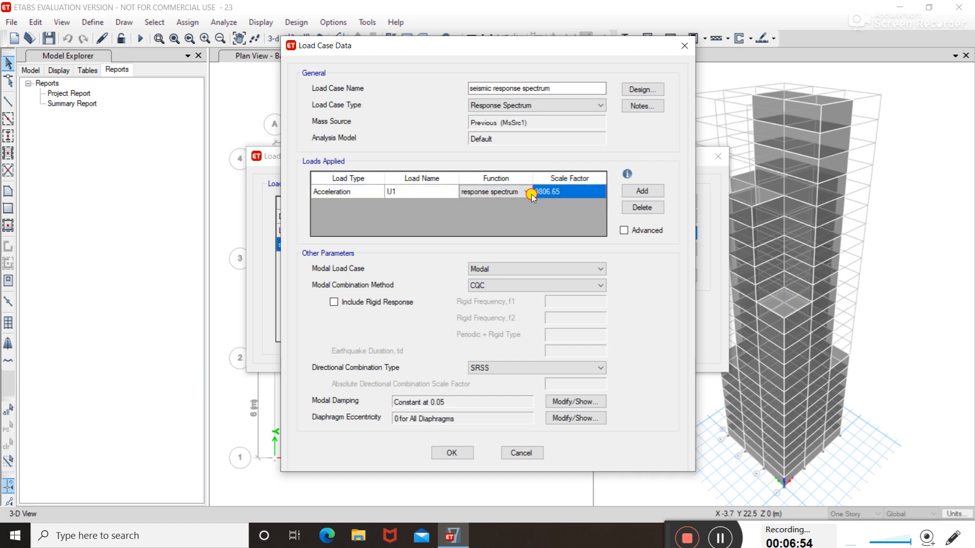
click(568, 193)
click(568, 193)
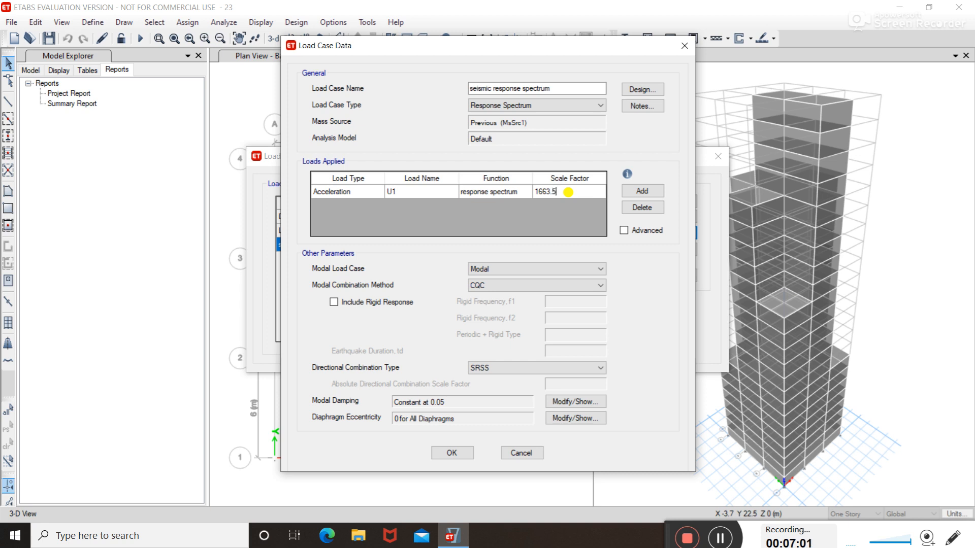
Add a second U1 acceleration load with the "response spectrum" function and scale factor 1663.5, and accept the load case changes
click(662, 193)
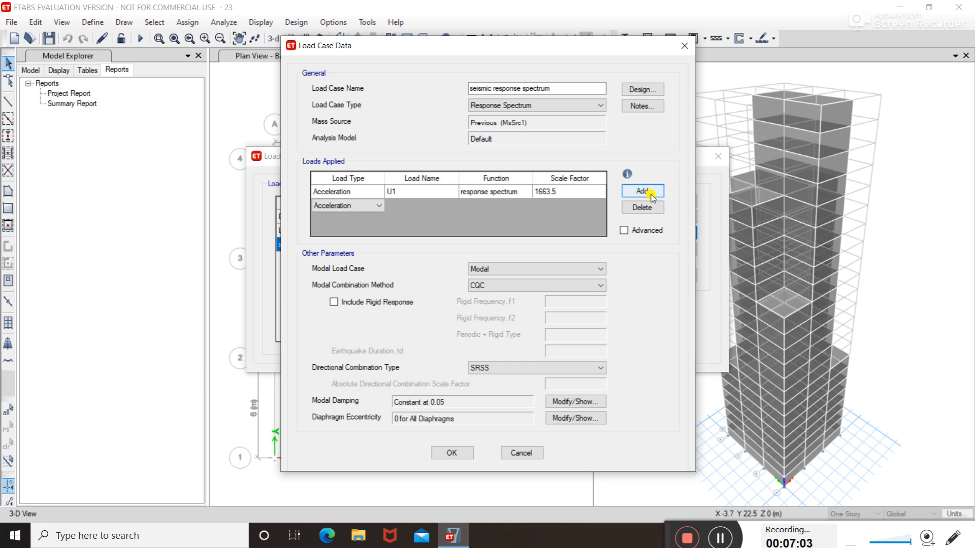
click(500, 205)
click(500, 206)
click(491, 234)
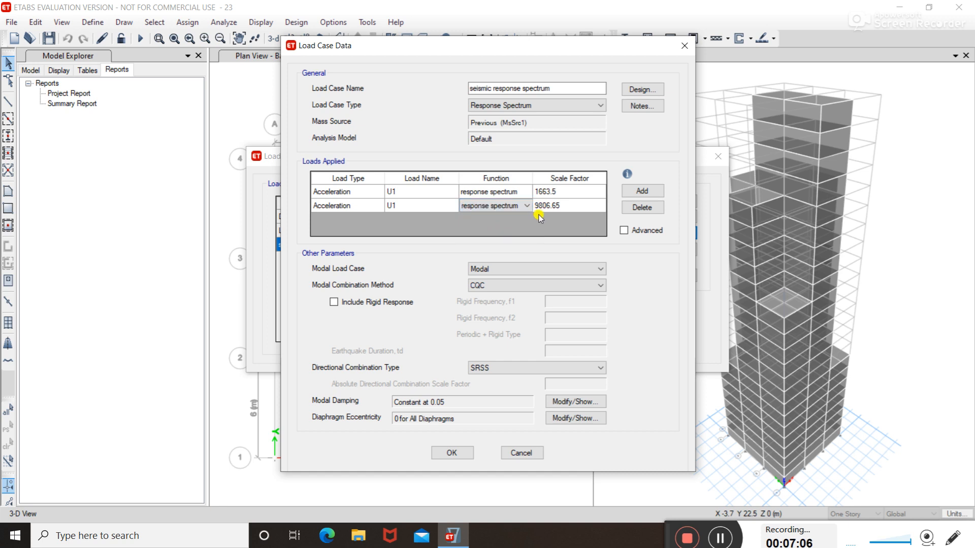
click(570, 206)
click(566, 207)
drag(553, 206, 535, 207)
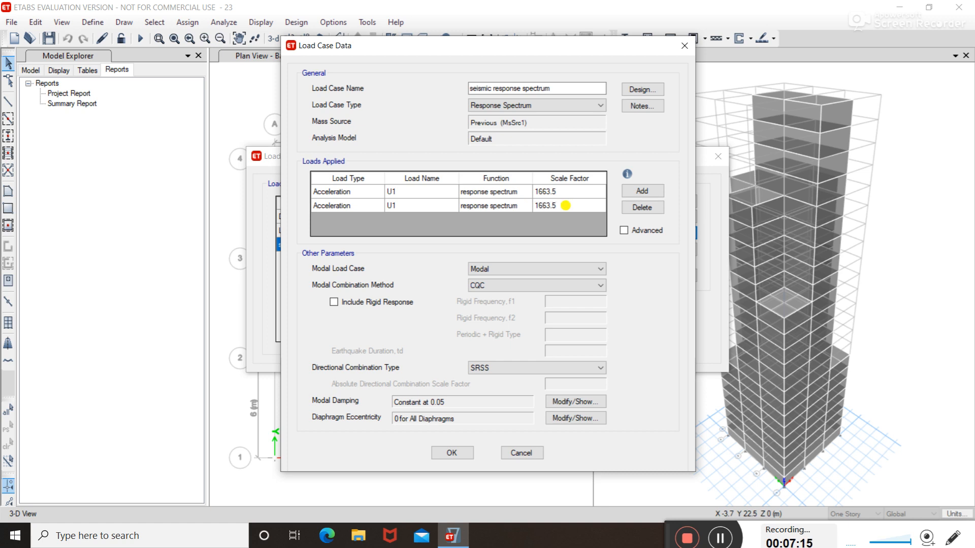
click(452, 453)
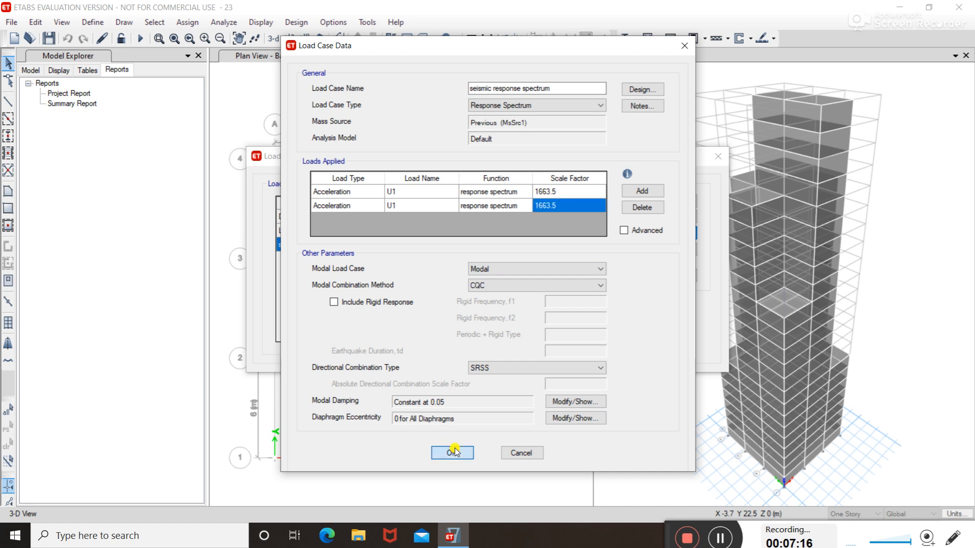
click(663, 316)
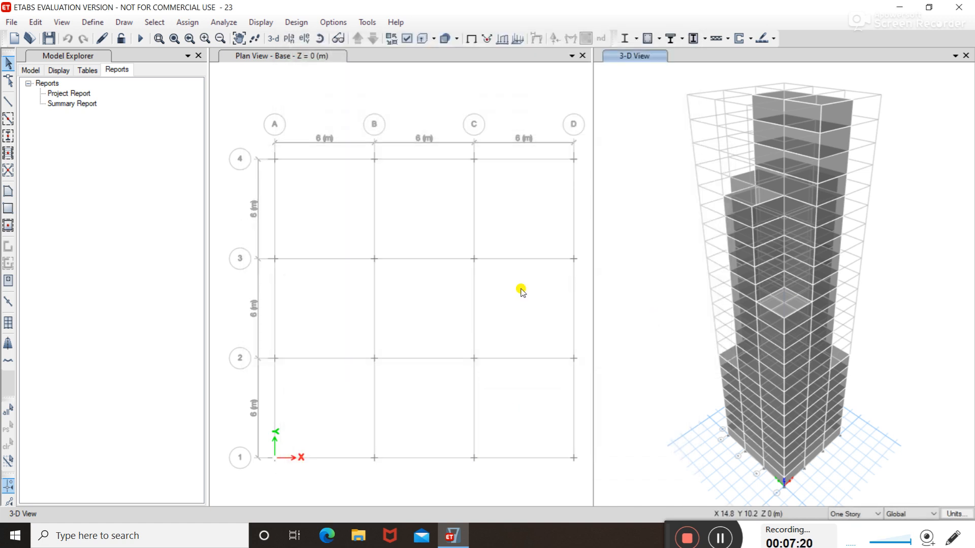
Exclude the Dead and Live load cases from the analysis run
click(224, 23)
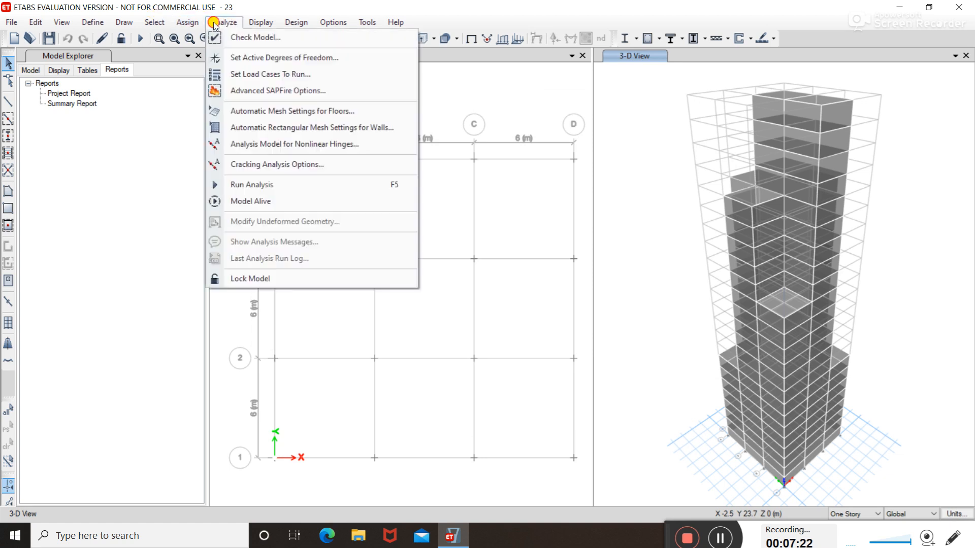
click(292, 75)
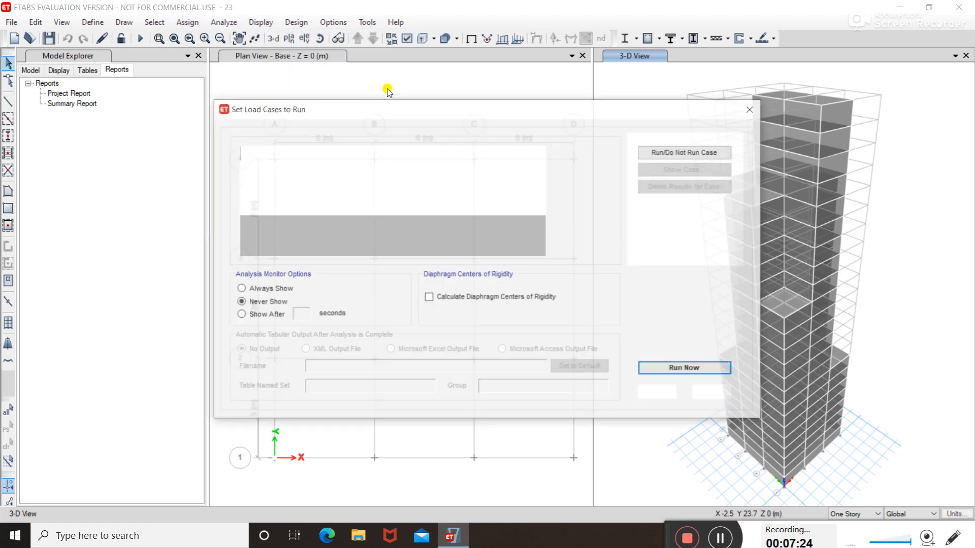
click(512, 184)
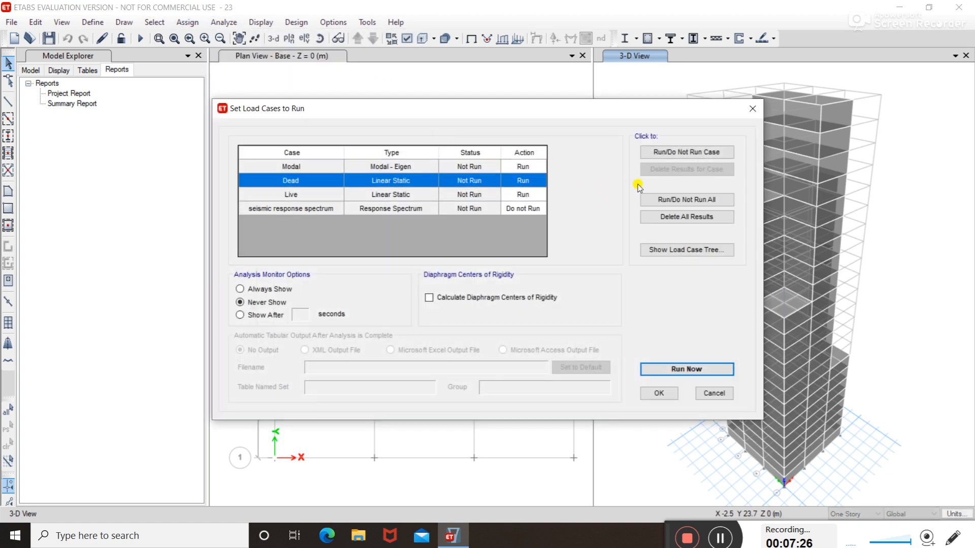
click(684, 153)
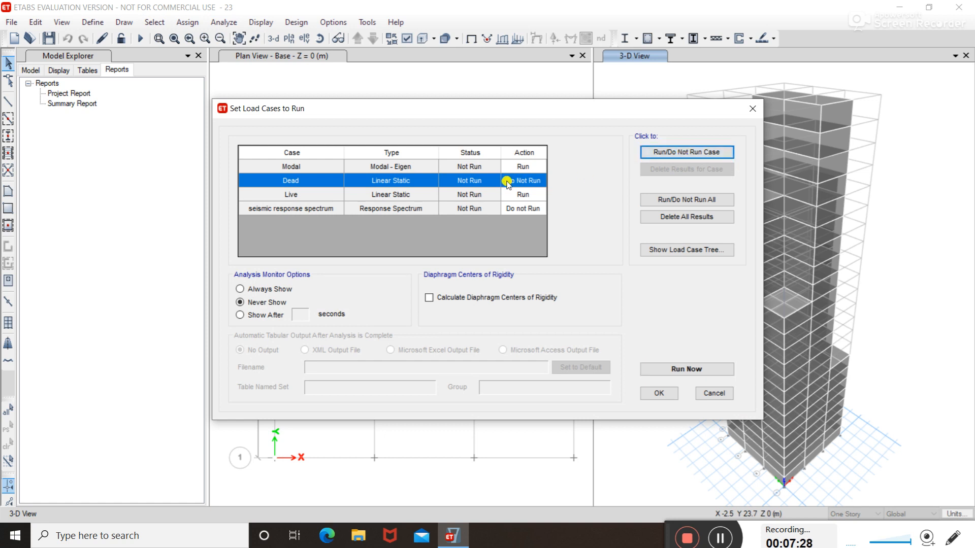
click(509, 193)
click(671, 153)
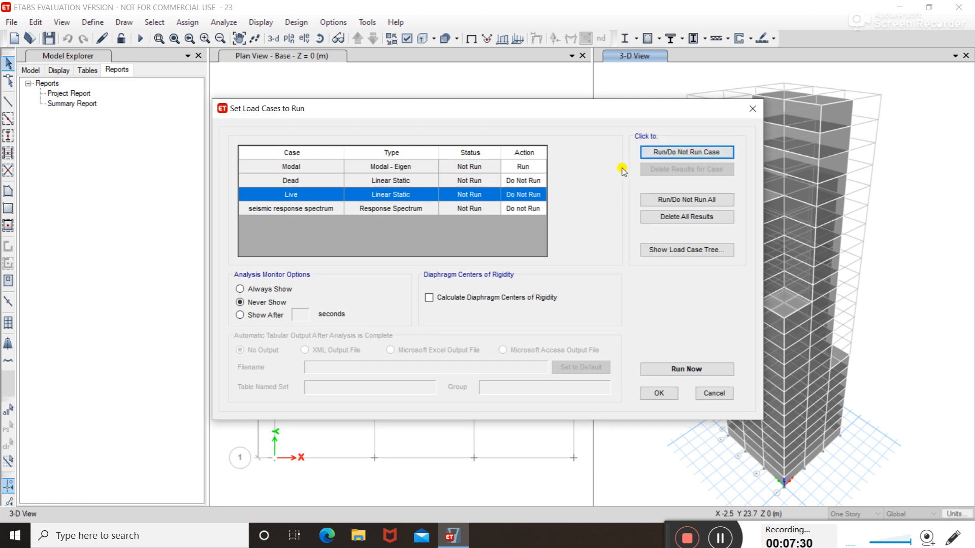
Include the seismic response spectrum case in the run and start the analysis
click(463, 210)
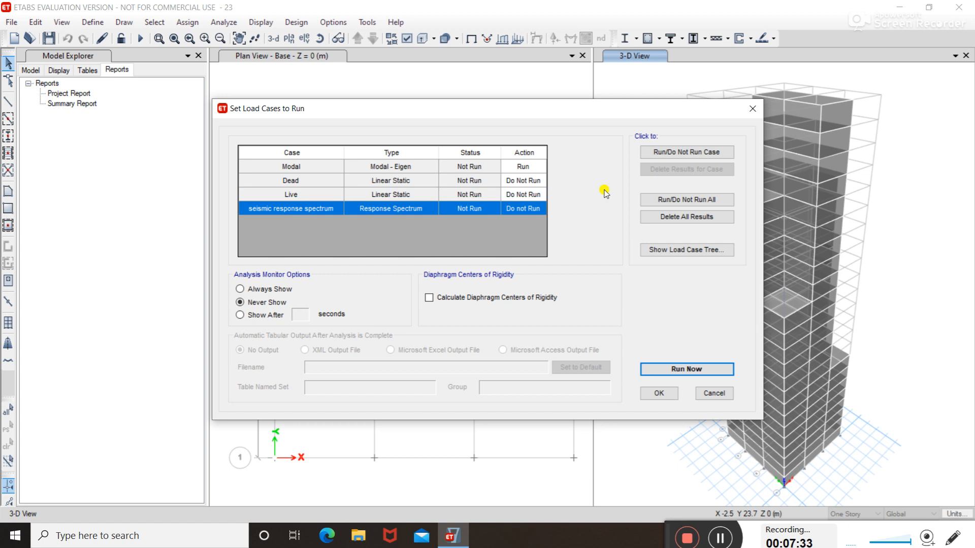
click(703, 153)
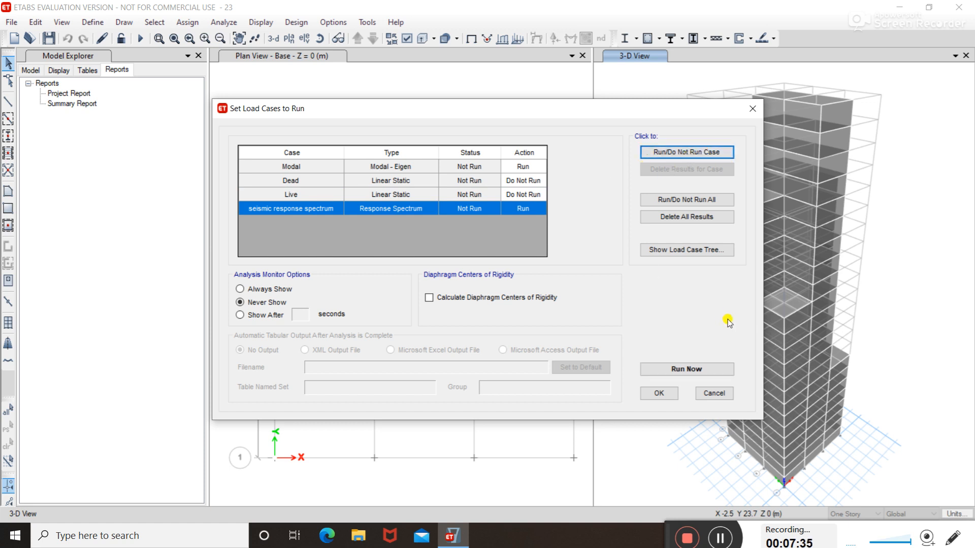
click(683, 369)
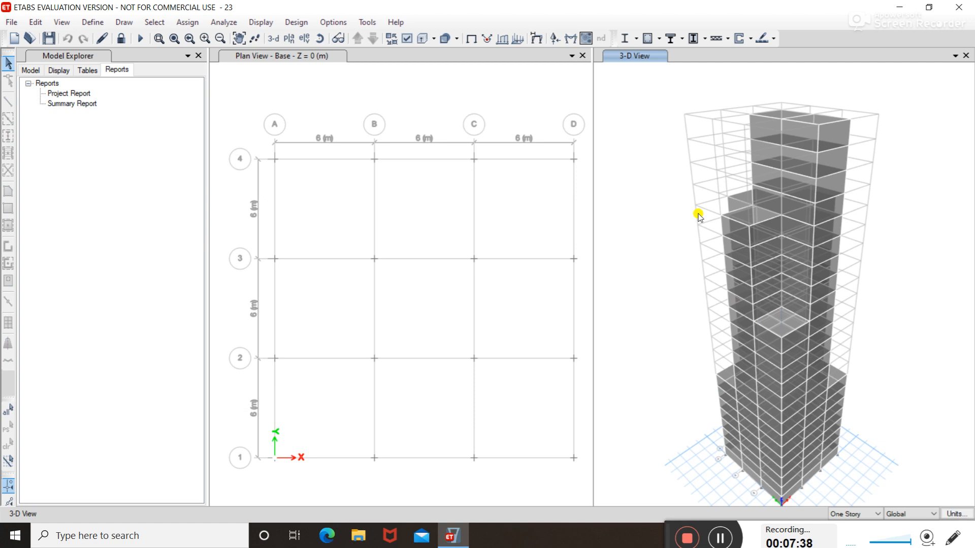
Display the filled Moment 3-3 diagram of the frames for modal mode 1 and inspect it in the 3D view
click(301, 23)
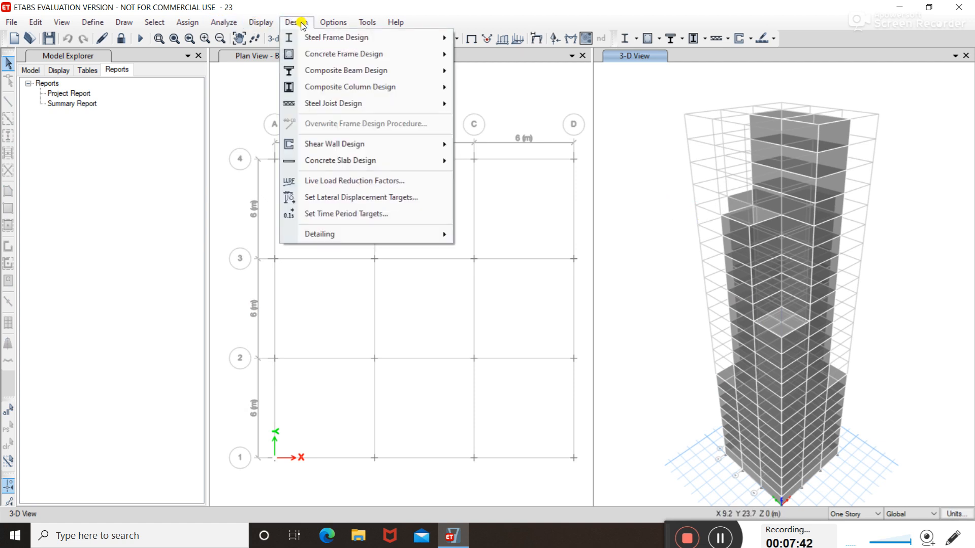
click(265, 22)
click(265, 22)
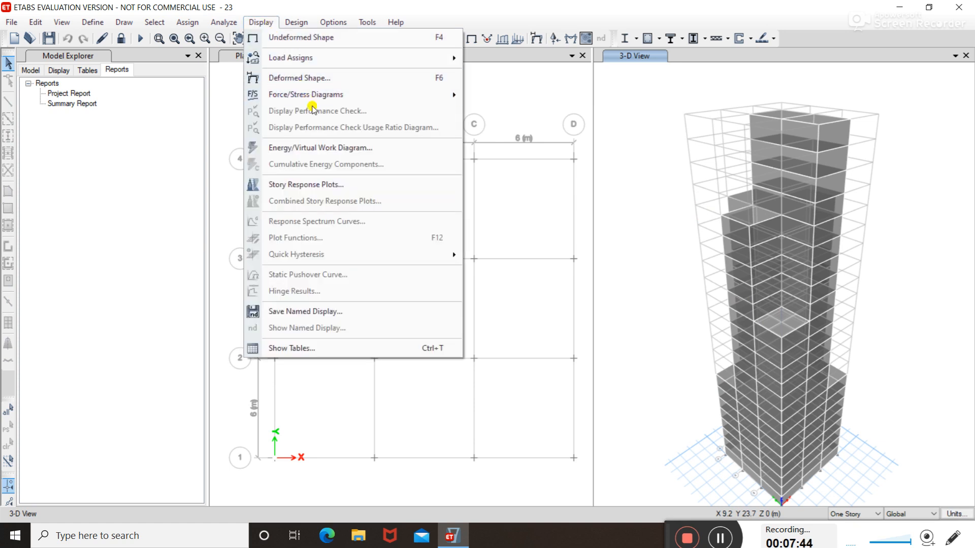
mouse_move(331, 94)
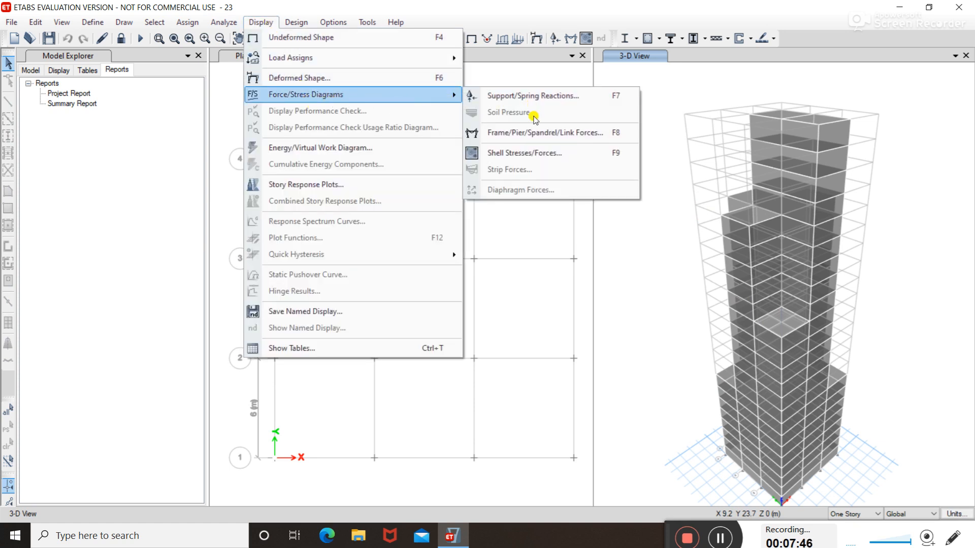
click(533, 131)
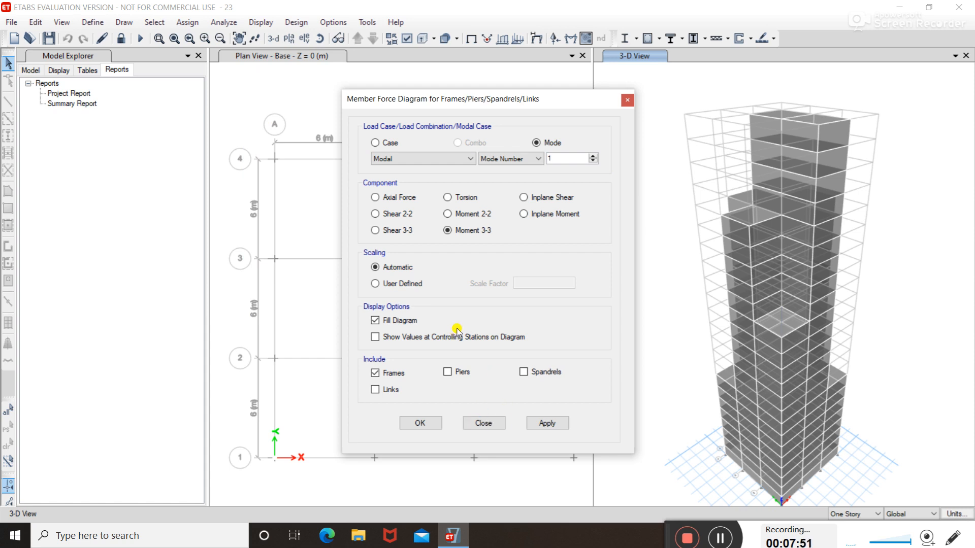
click(553, 427)
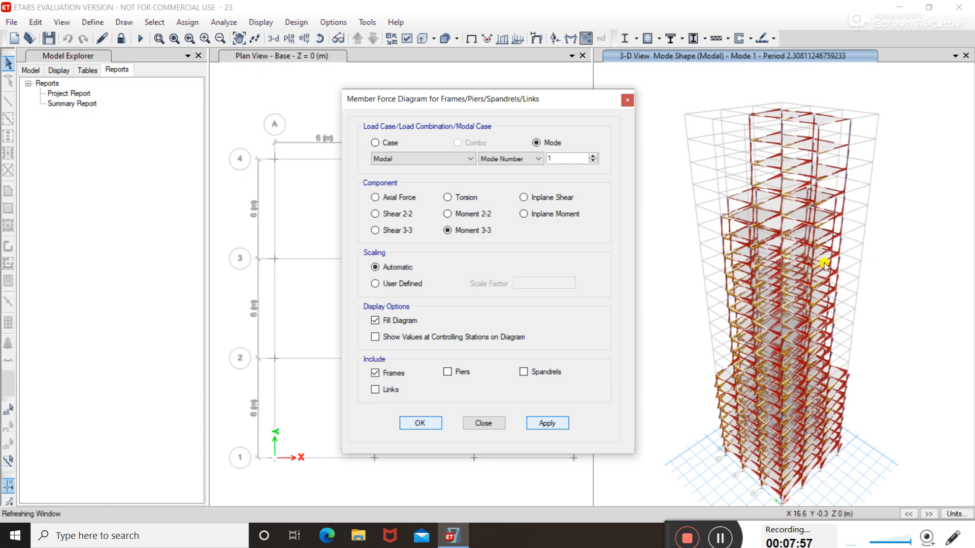
scroll(824, 277, up, 3)
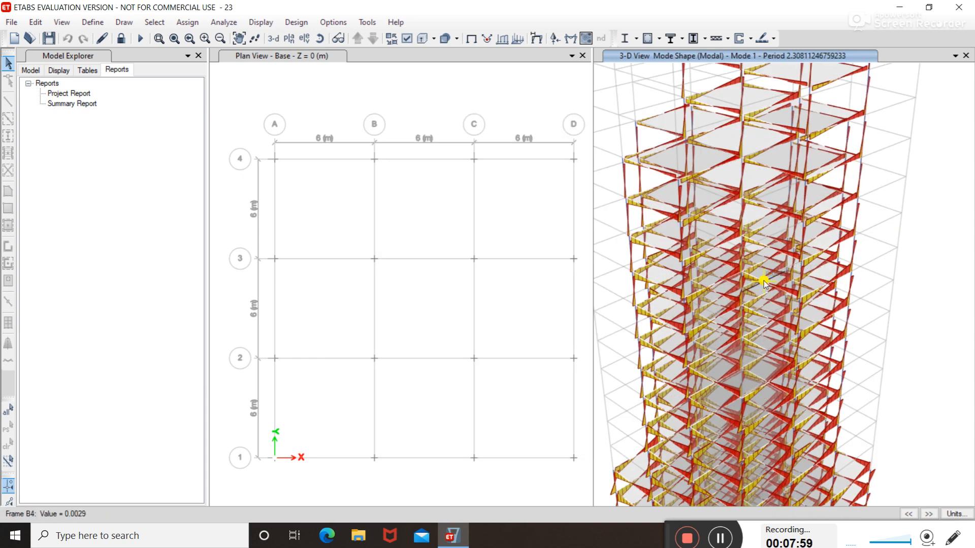
scroll(747, 286, up, 3)
scroll(763, 275, down, 5)
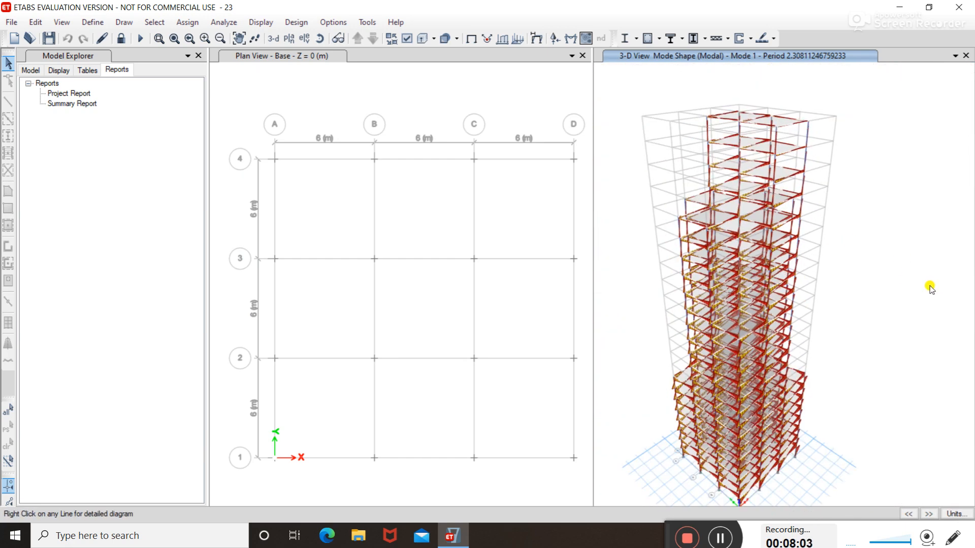
Examine the mode 1 Moment 3-3 diagram on the upper stories of the building from a different angle
shift+middle_drag(953, 313, 885, 282)
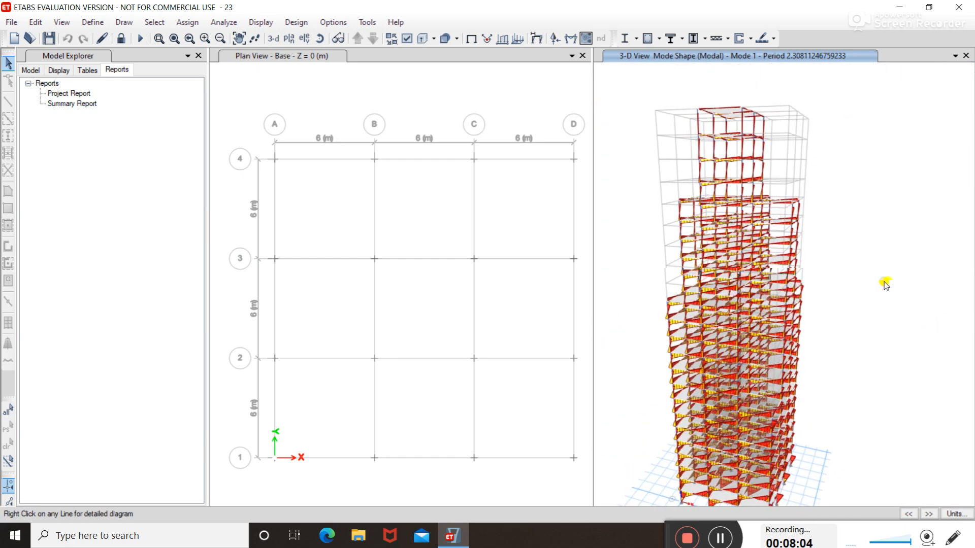
scroll(782, 216, up, 3)
scroll(861, 212, down, 2)
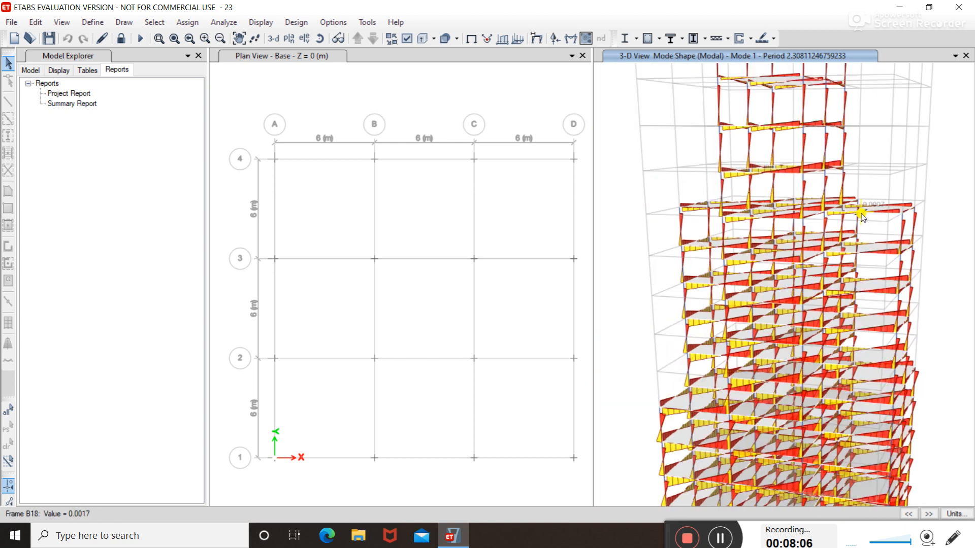
right_click(802, 210)
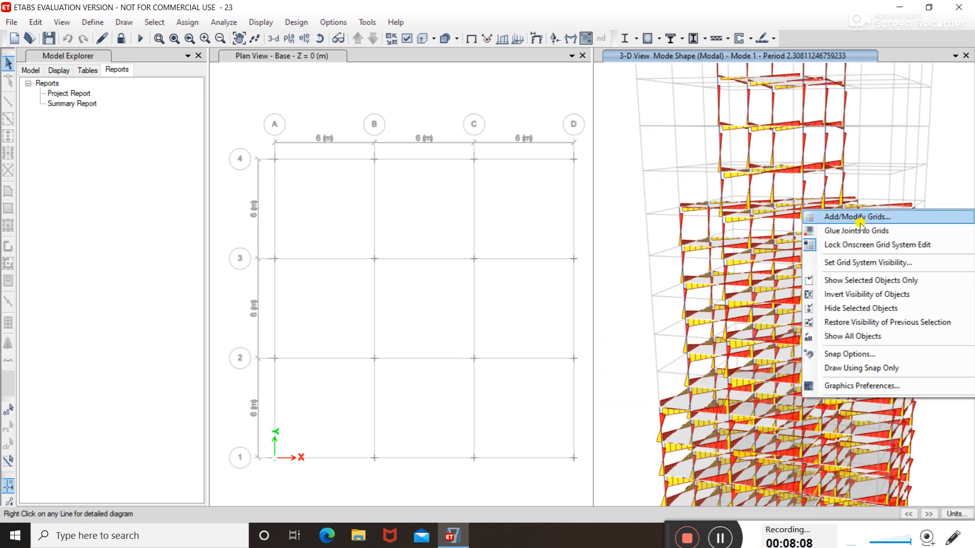
click(771, 215)
scroll(807, 269, down, 4)
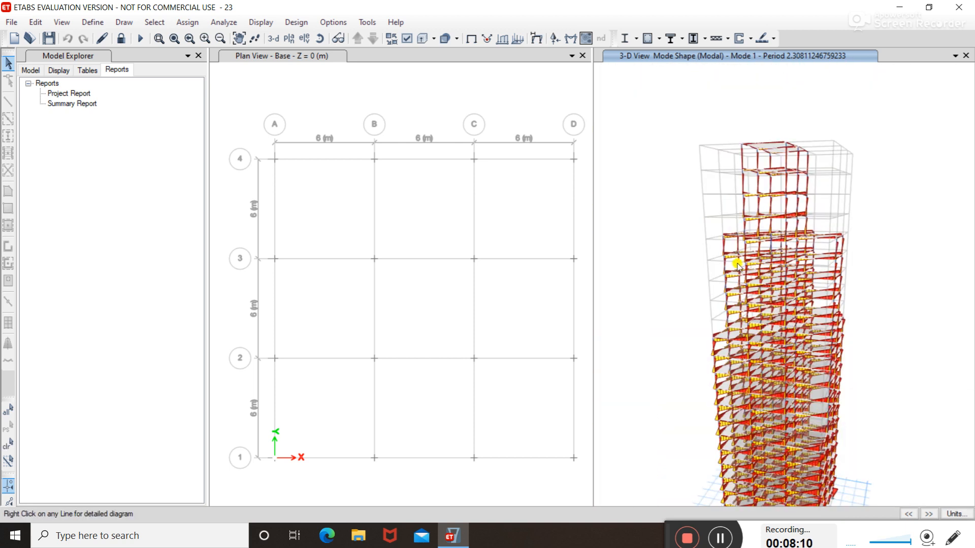
middle_drag(833, 299, 873, 276)
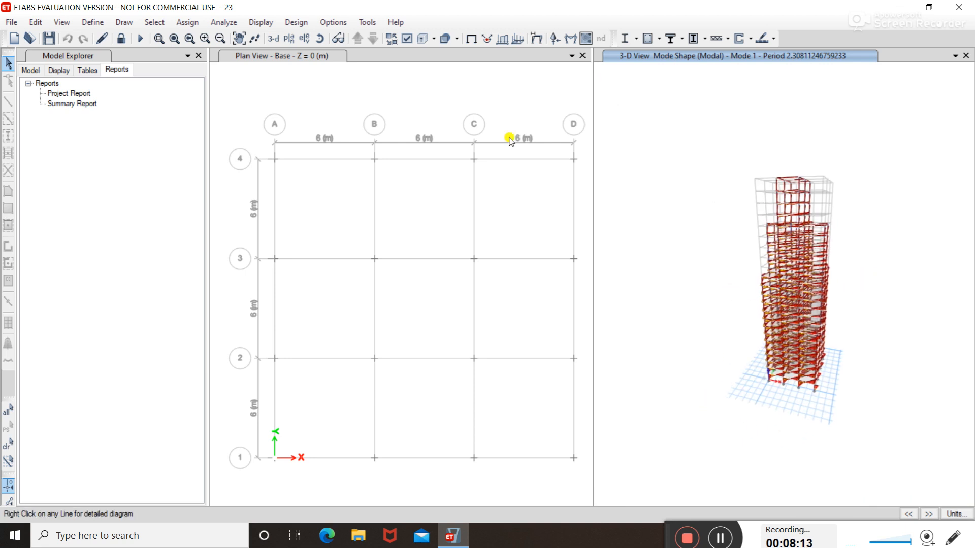
Run the concrete frame design check and examine the longitudinal reinforcing labels on the upper stories of the 3D model
click(297, 23)
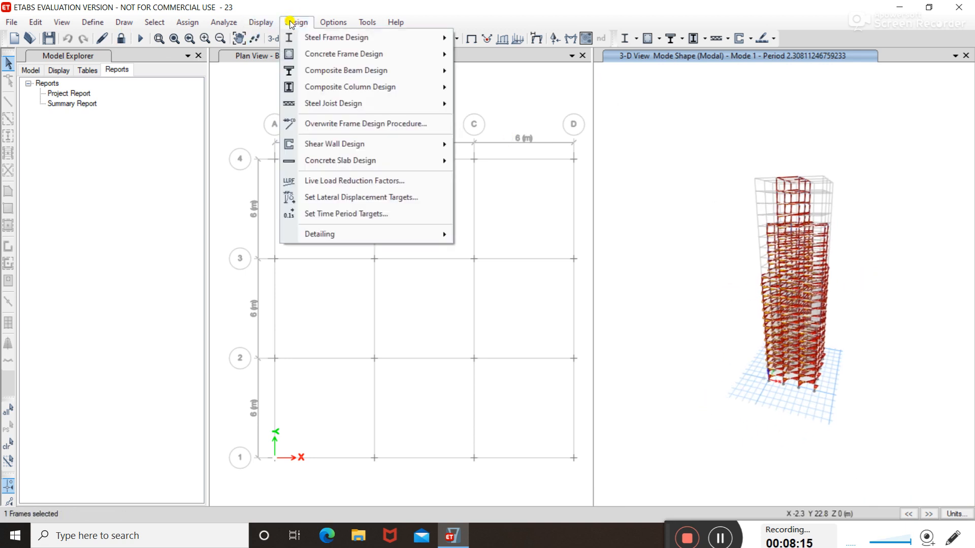
mouse_move(351, 54)
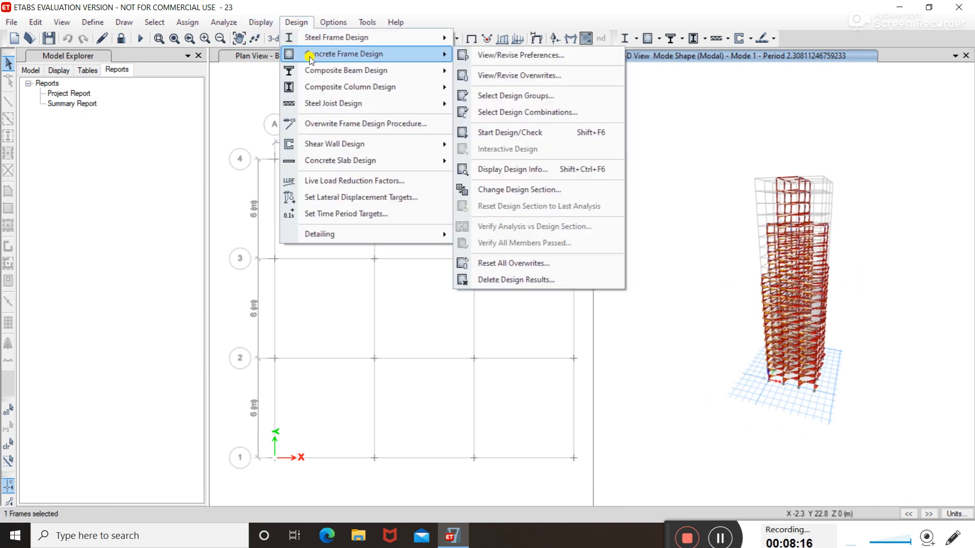
click(512, 134)
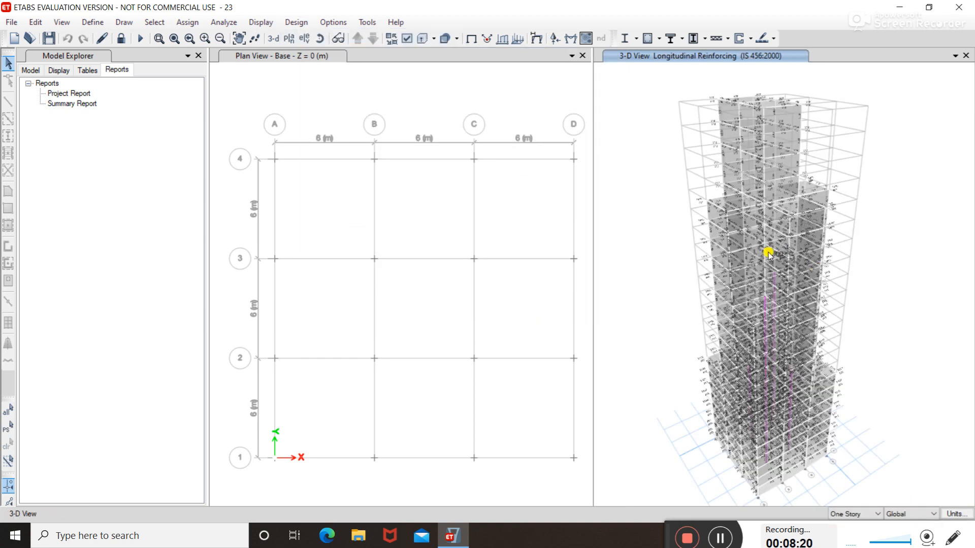
scroll(731, 191, up, 3)
scroll(731, 233, down, 3)
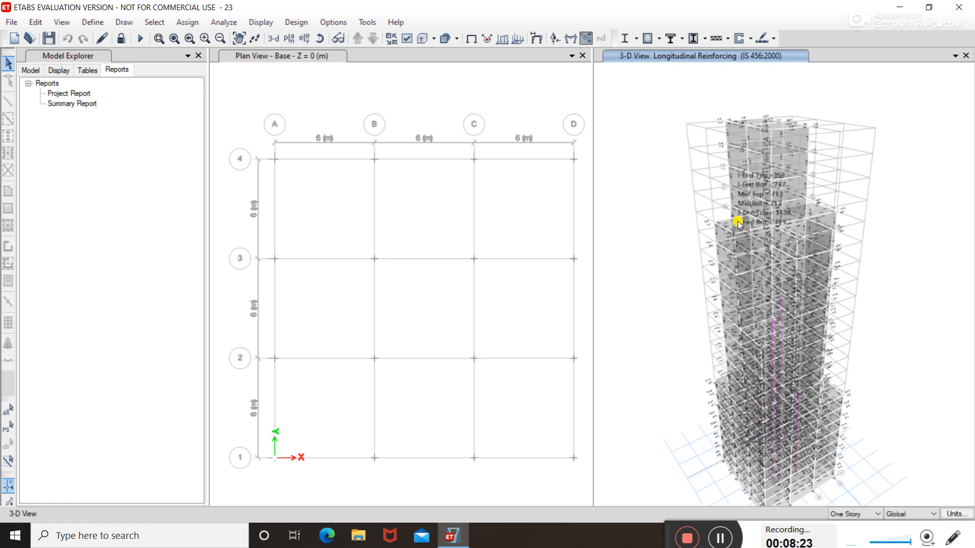
scroll(728, 224, up, 5)
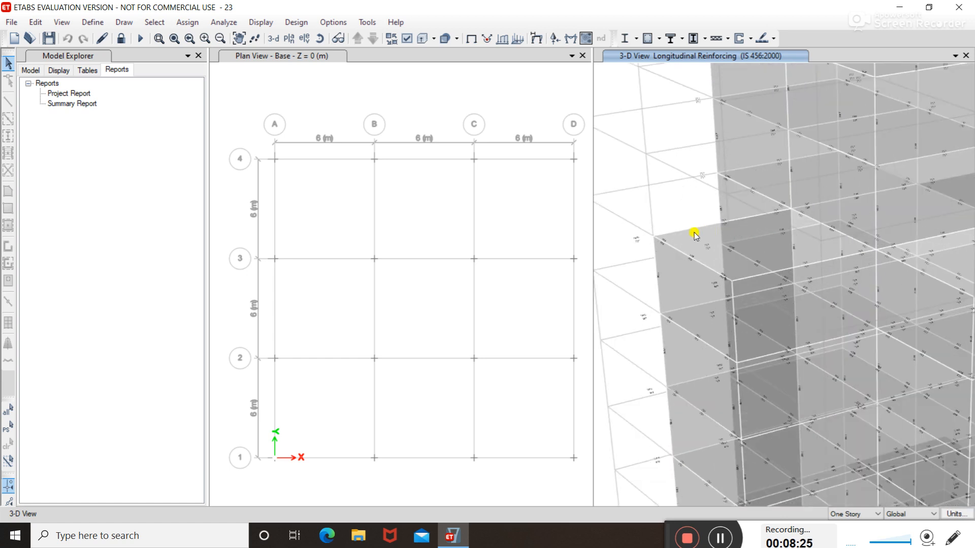
scroll(678, 236, down, 5)
scroll(678, 234, down, 2)
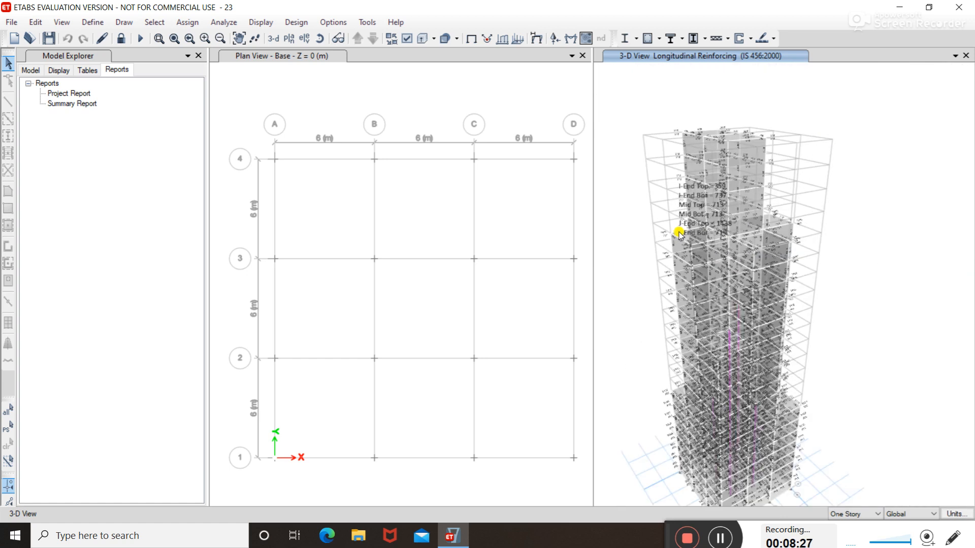
Review the concrete design information and the design details summary of beam B18 on Story19, closing both windows when done
right_click(679, 234)
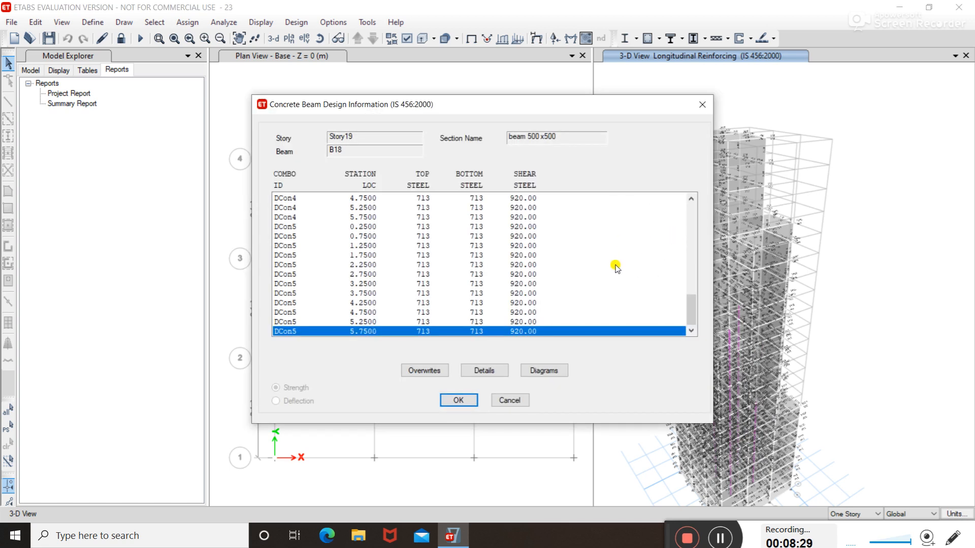
click(485, 372)
scroll(515, 339, down, 3)
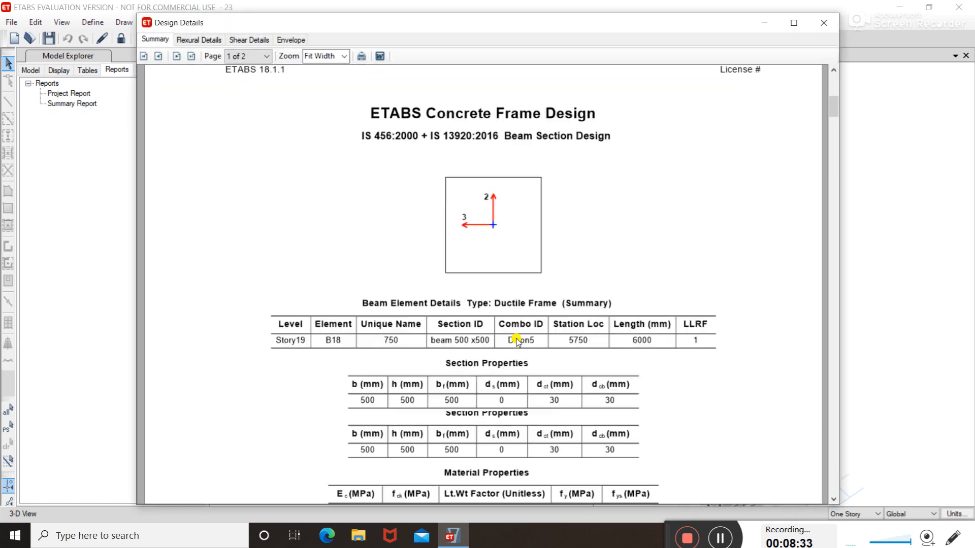
scroll(517, 339, down, 15)
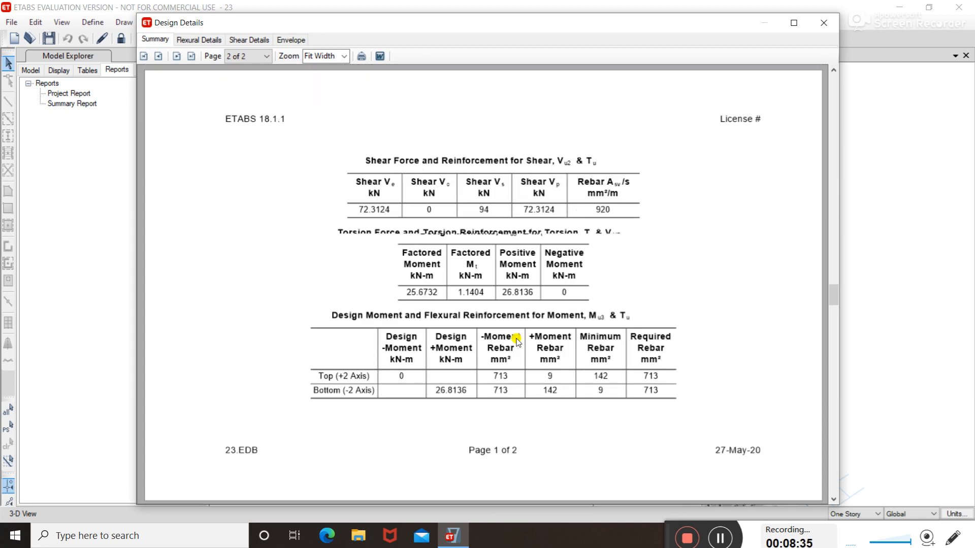
scroll(517, 339, down, 1)
scroll(517, 339, up, 10)
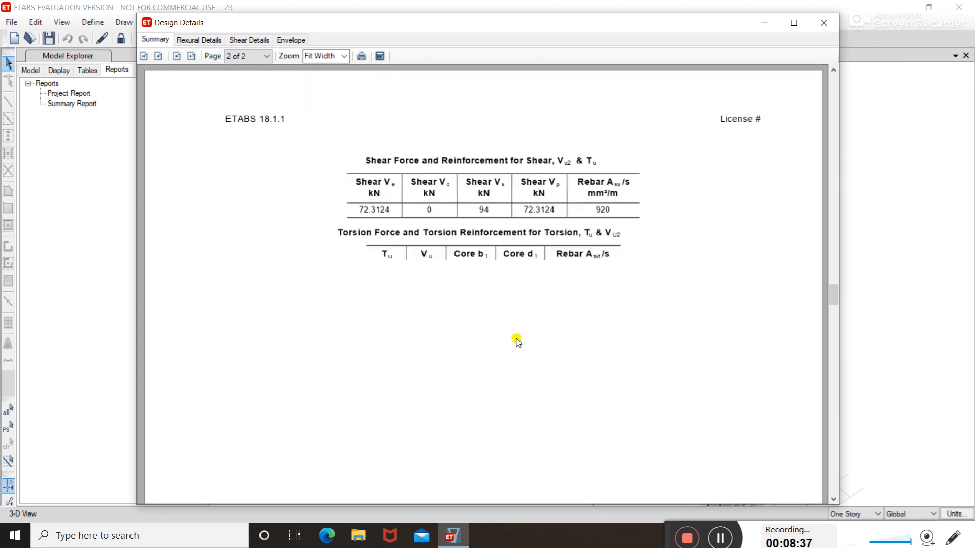
click(824, 22)
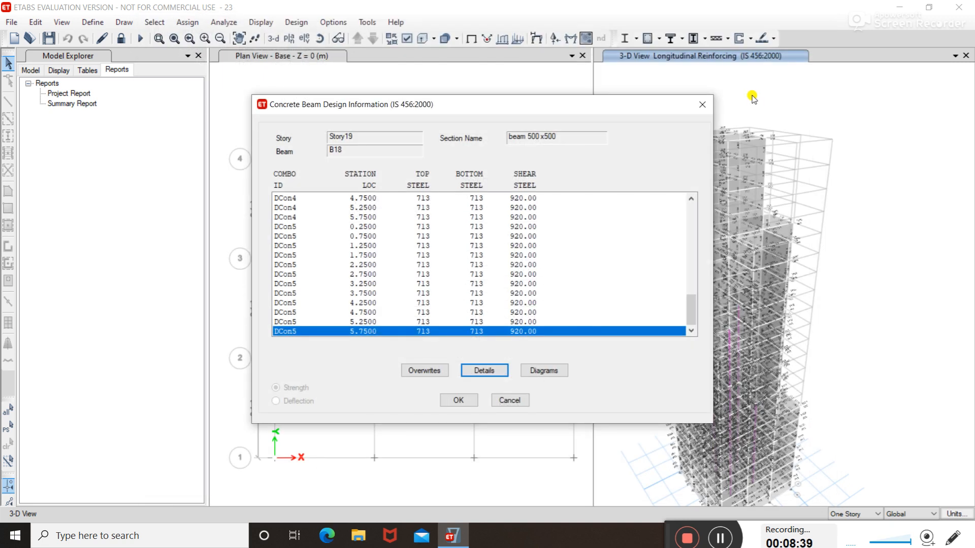
click(703, 105)
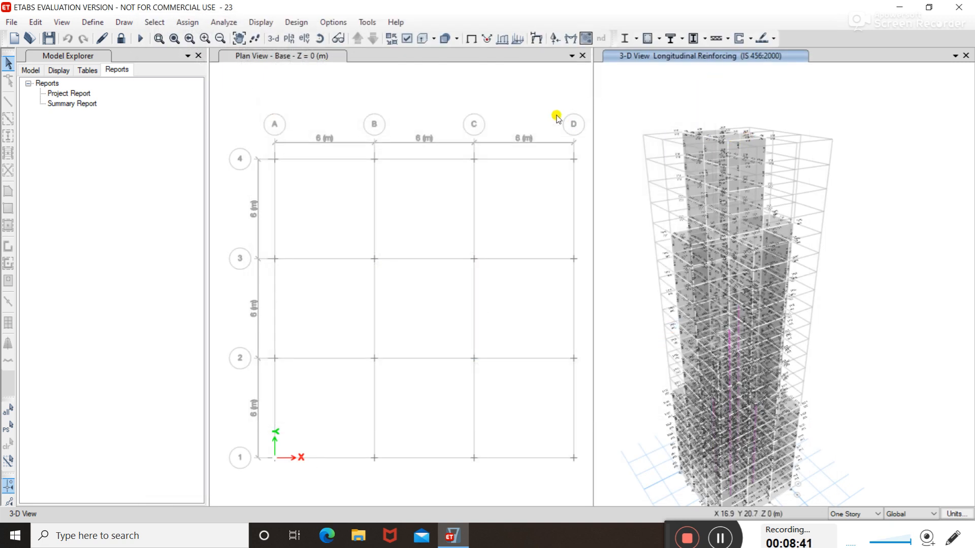
Verify whether all members pass the concrete frame design check and dismiss the resulting message
click(296, 23)
mouse_move(330, 54)
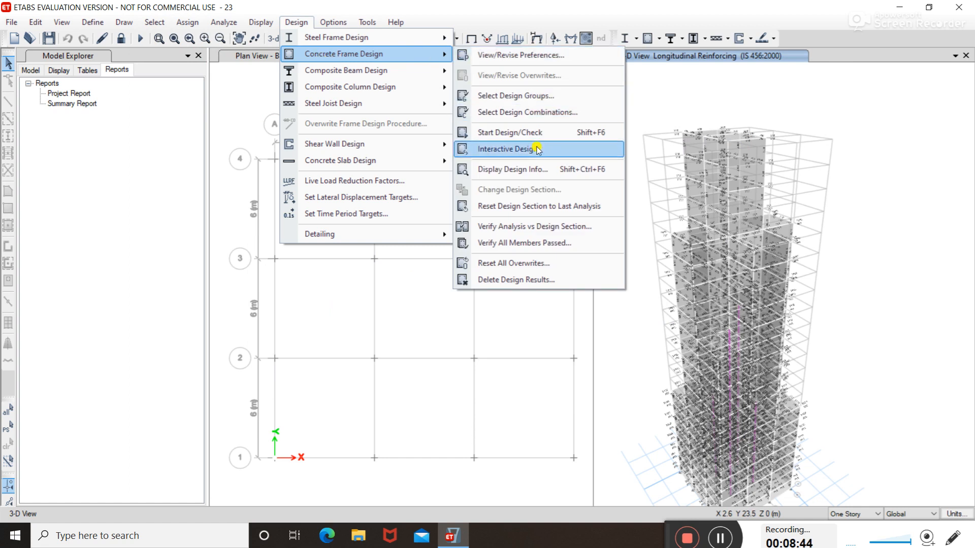
click(556, 244)
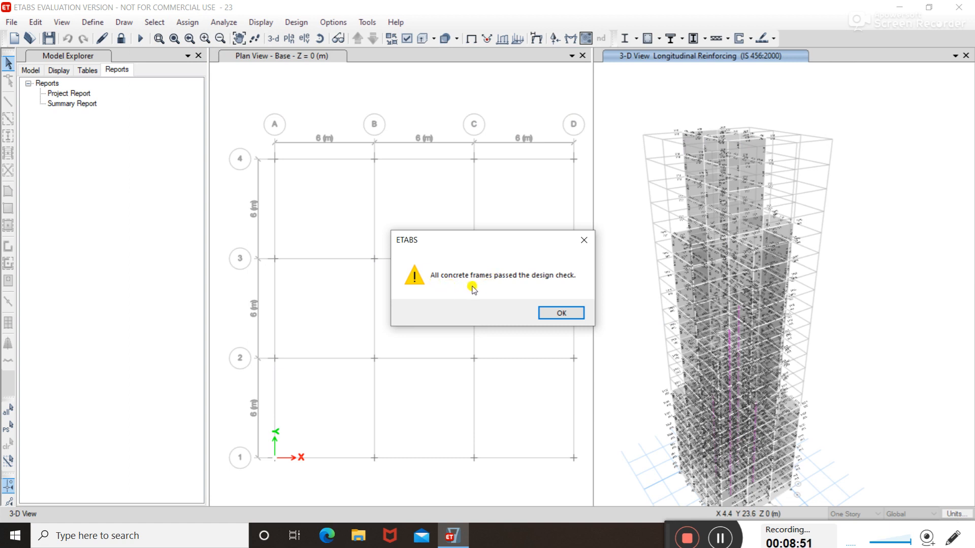
click(561, 312)
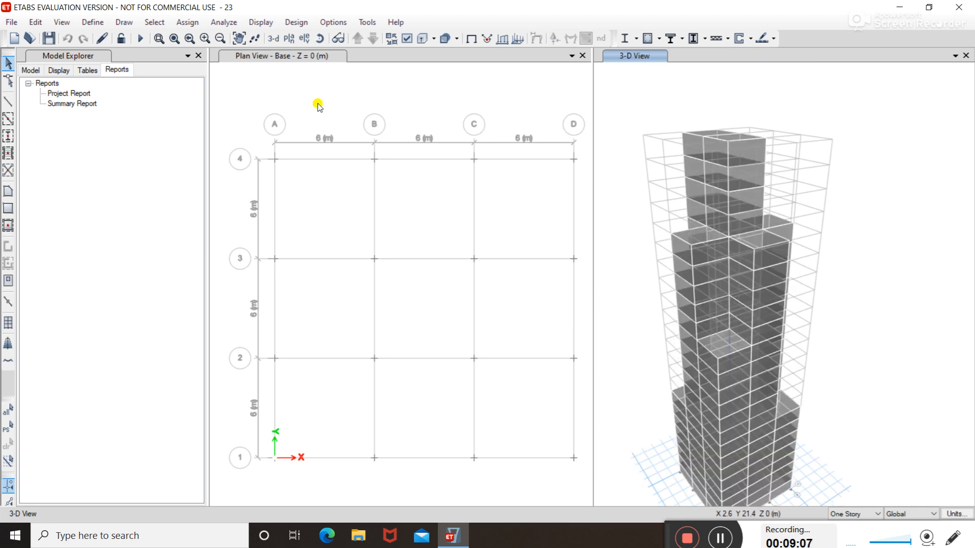
Add a From File time history function using example-time-history-data.dat, with 9 header lines to skip
click(92, 22)
mouse_move(211, 195)
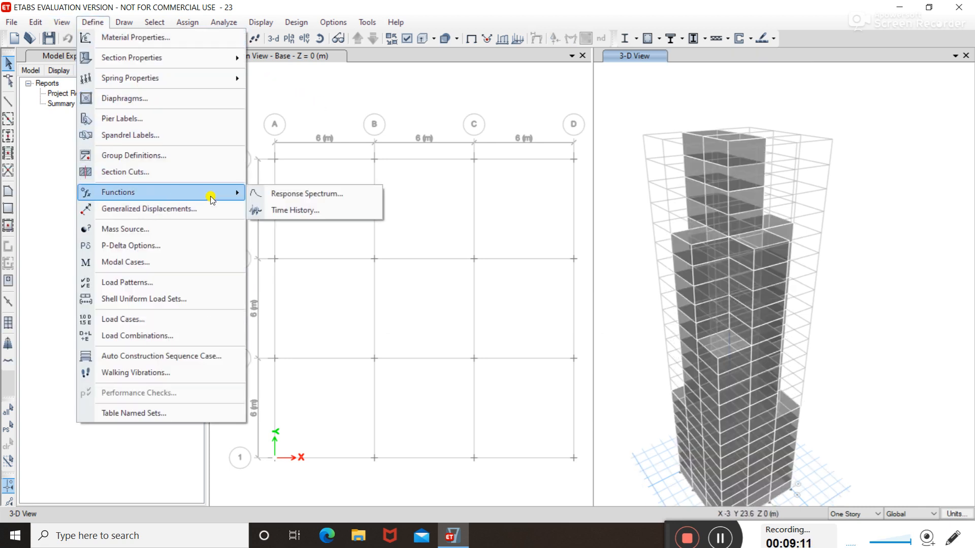
click(286, 210)
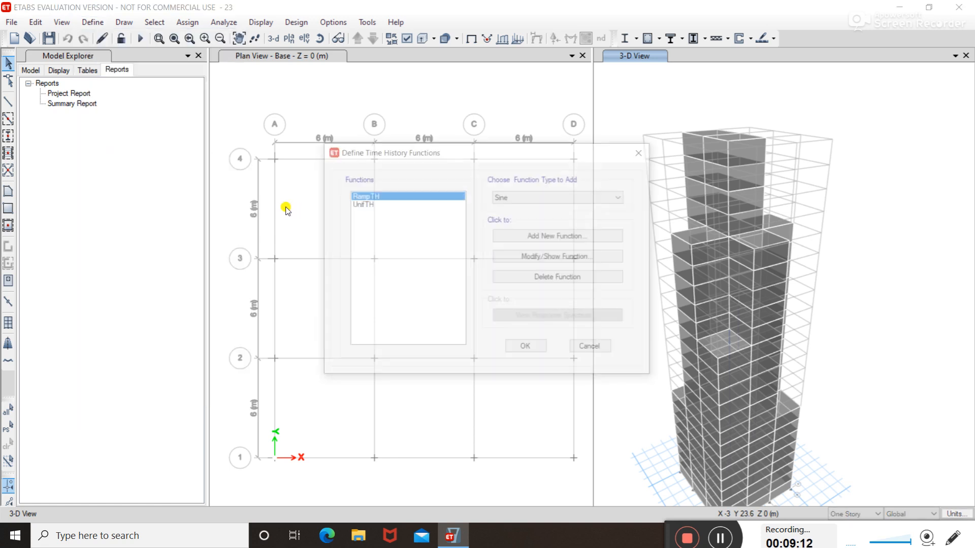
click(578, 198)
click(558, 208)
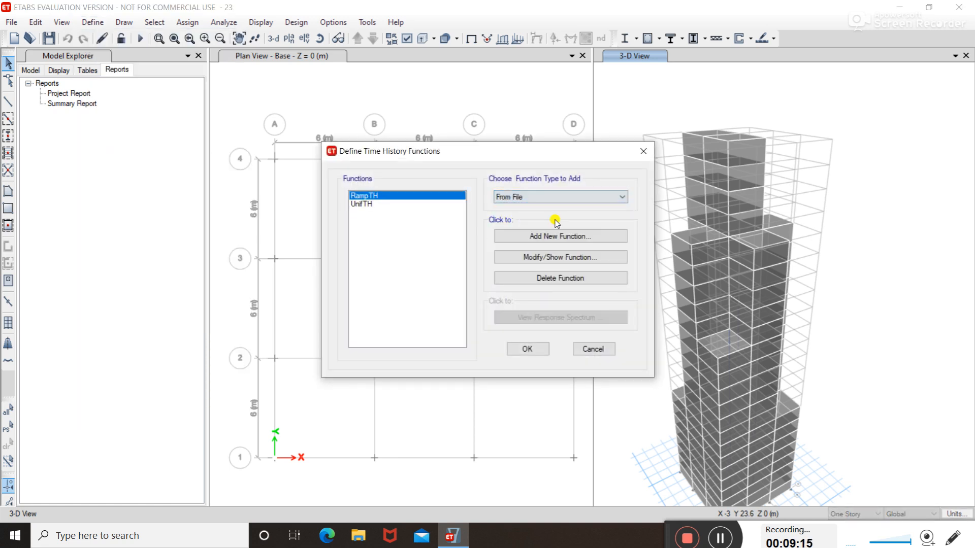
click(499, 233)
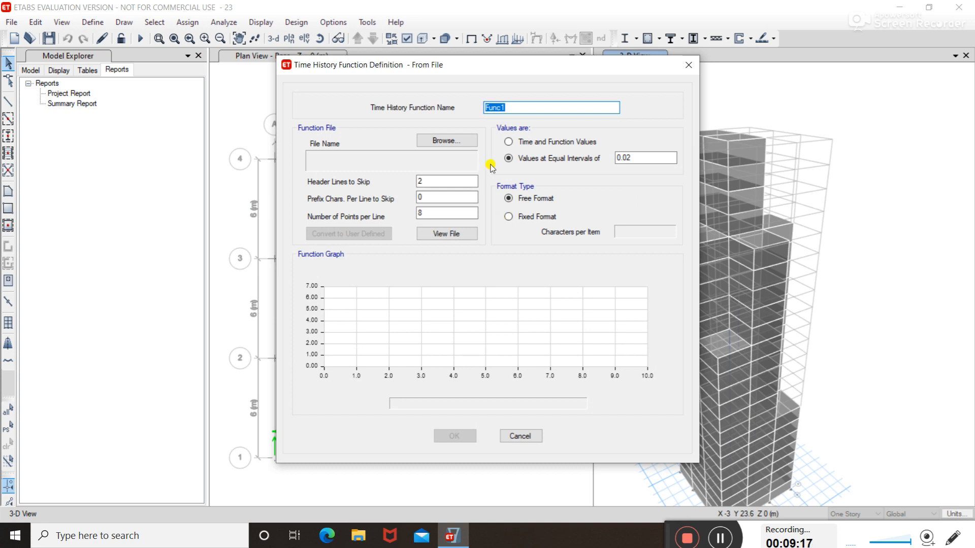
key(BackSpace)
text(time-history-data)
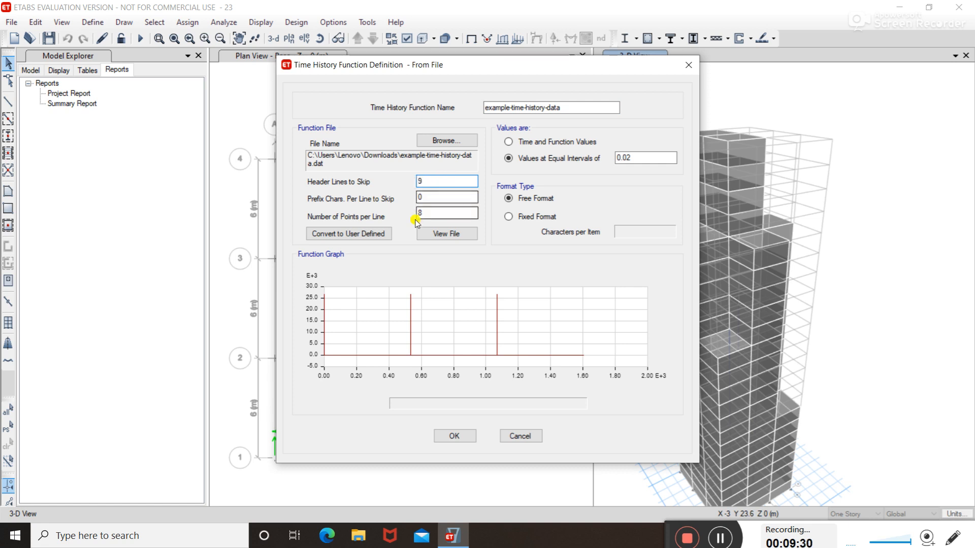
Set the function file to 1 point per line in fixed format and accept the time history function
click(440, 210)
double_click(435, 213)
text(1)
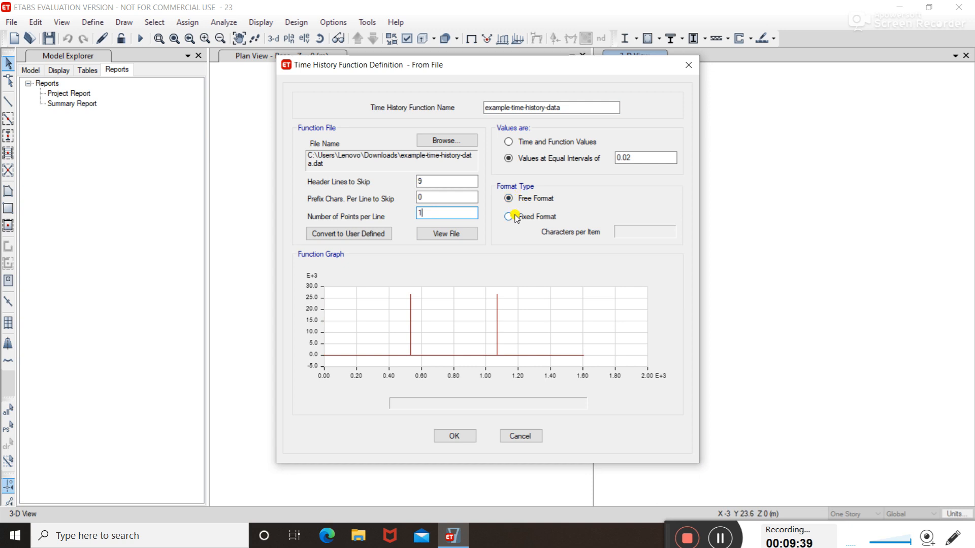
click(515, 218)
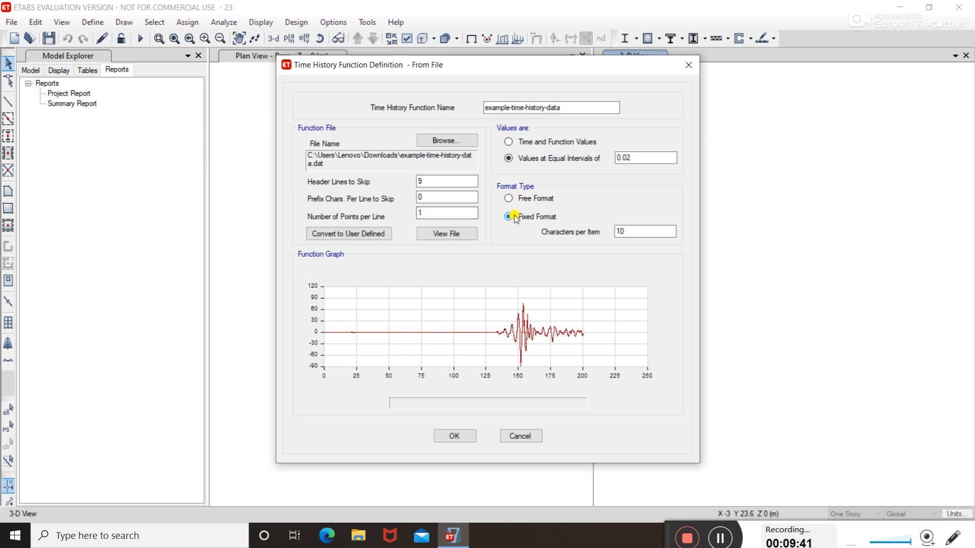
click(465, 438)
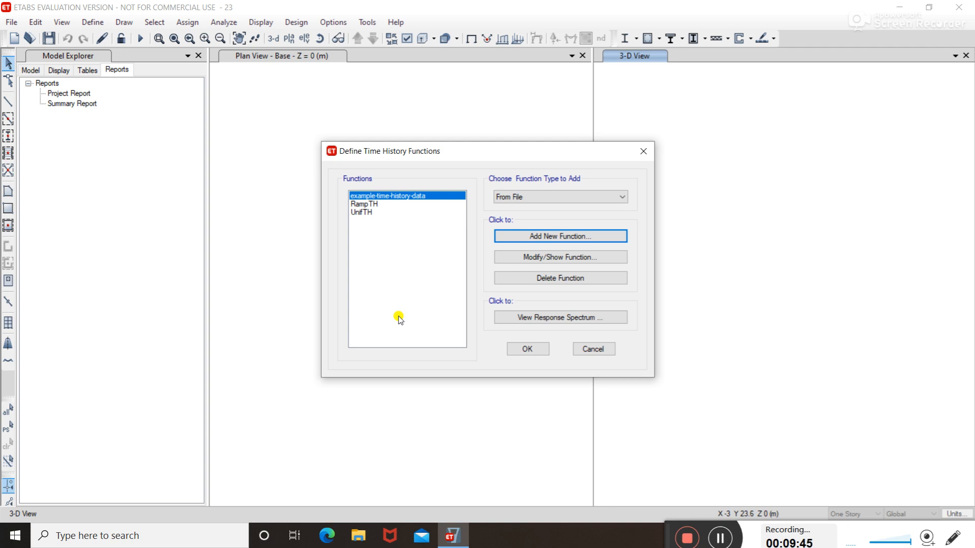
click(523, 350)
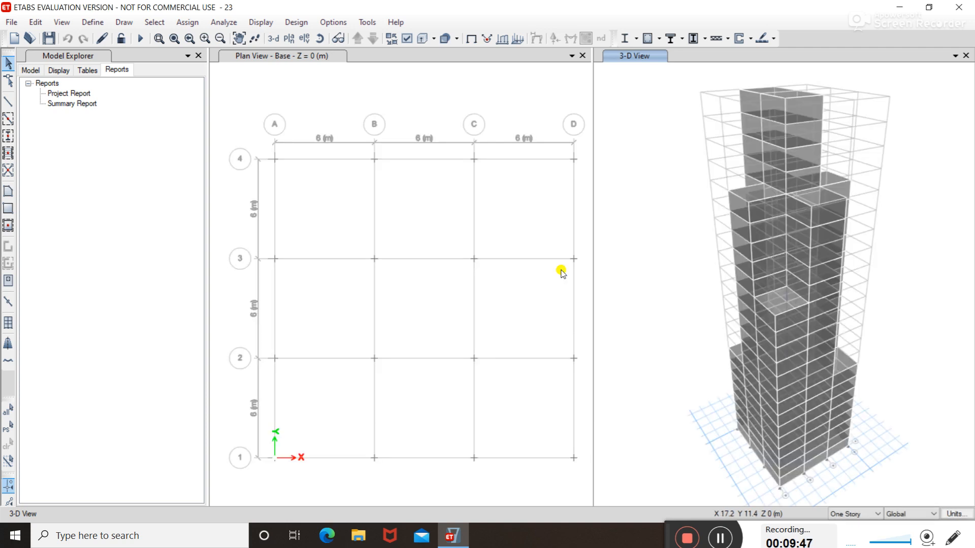
Add a new load case named "time history" and set its type to Time History
click(87, 22)
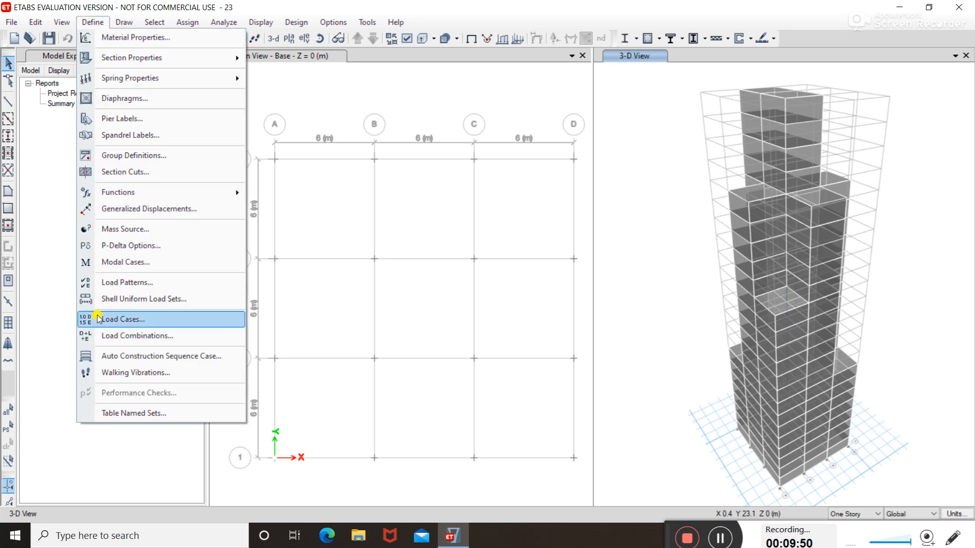
click(112, 318)
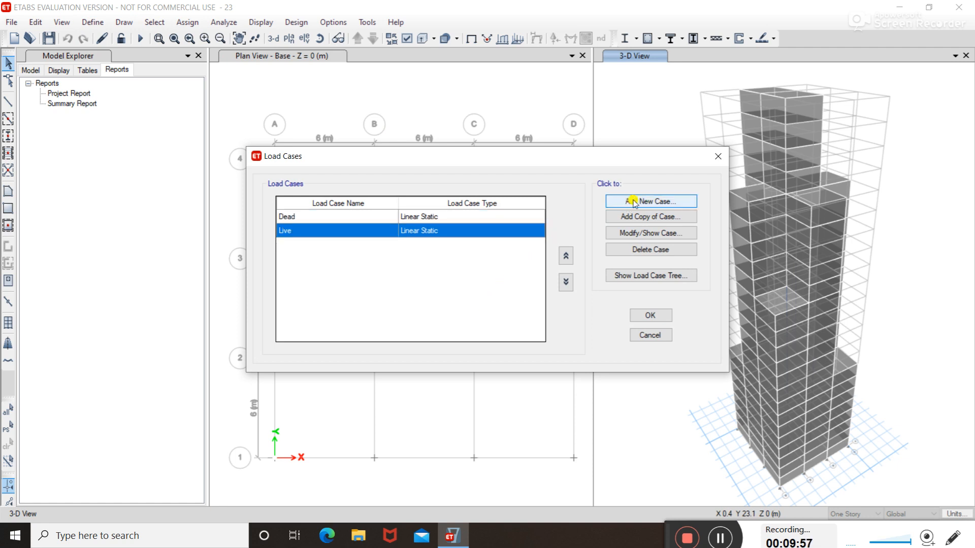
key(Return)
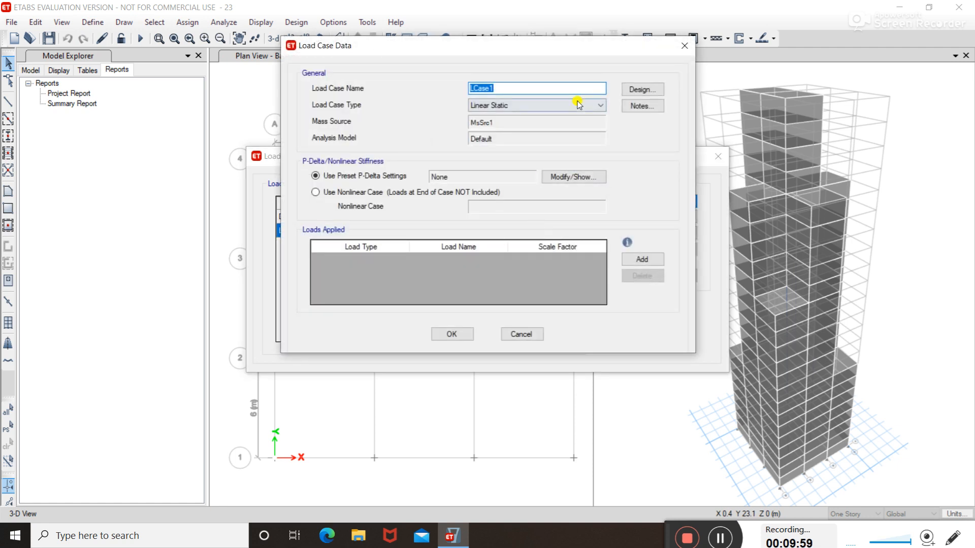
key(BackSpace)
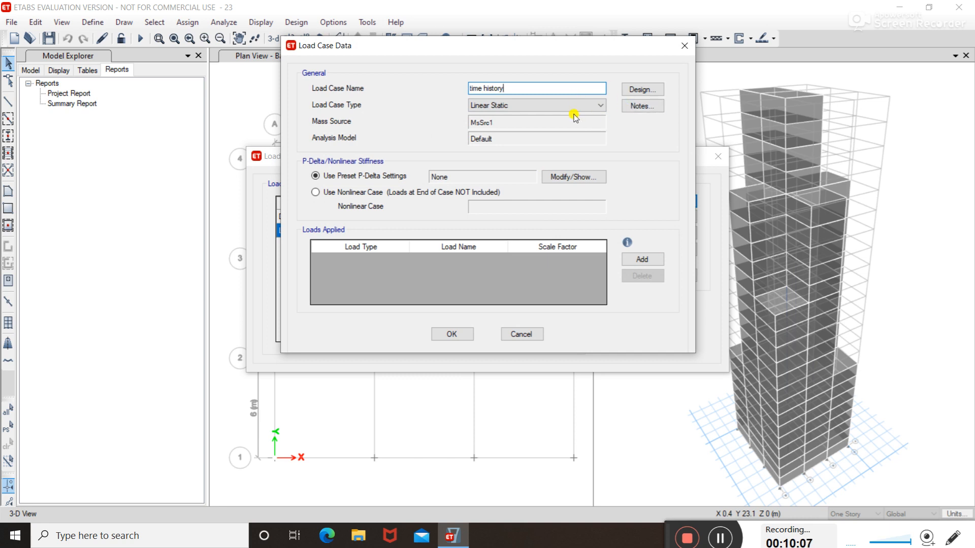
click(572, 105)
click(538, 151)
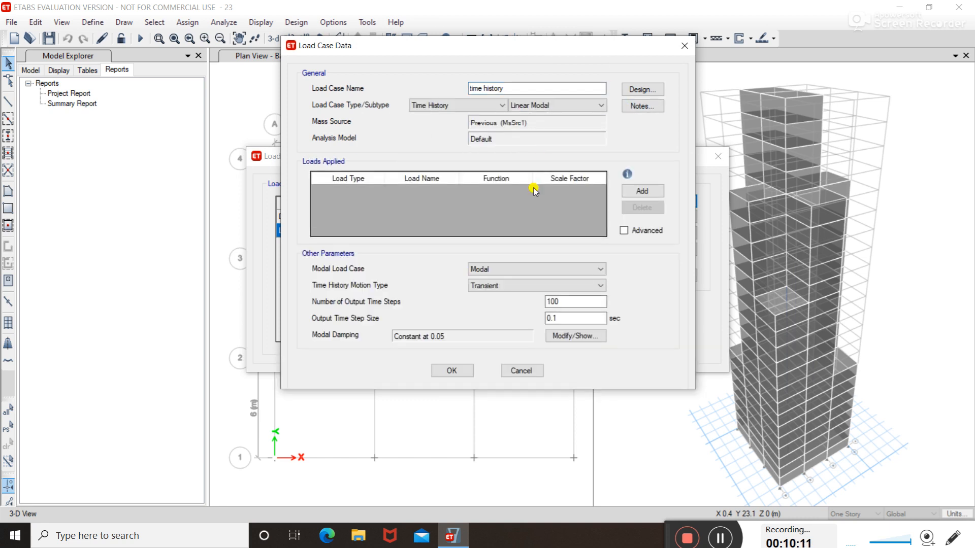
Add an applied load to the time history case for the Dead load pattern, using the example-time-history-dat function
click(629, 192)
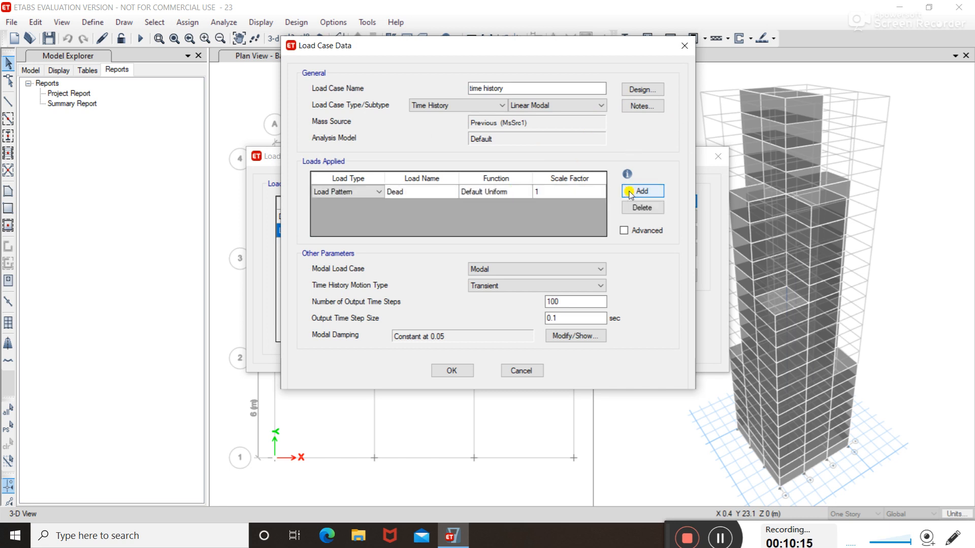
click(497, 191)
click(499, 192)
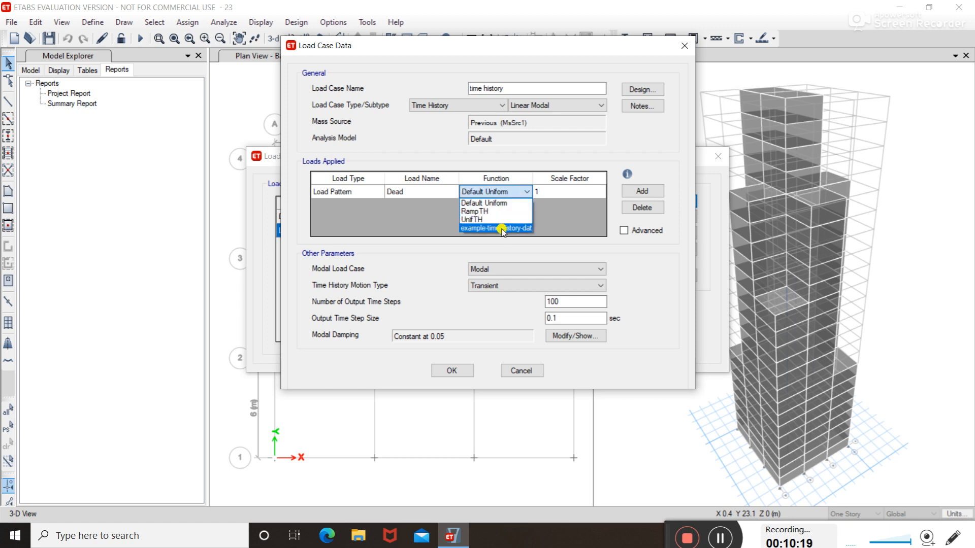
click(503, 228)
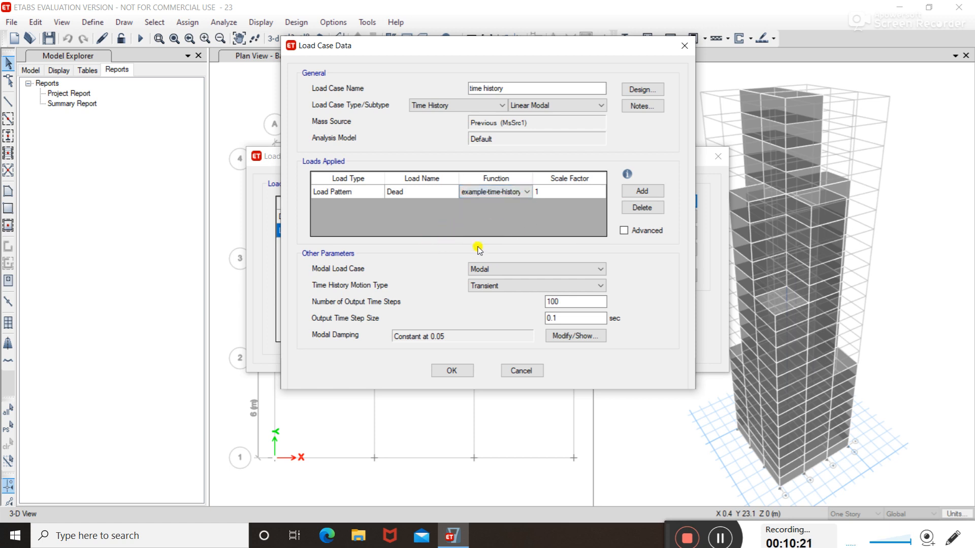
Set the applied load's scale factor to 1663.5 and accept the time history load case
click(548, 190)
click(549, 190)
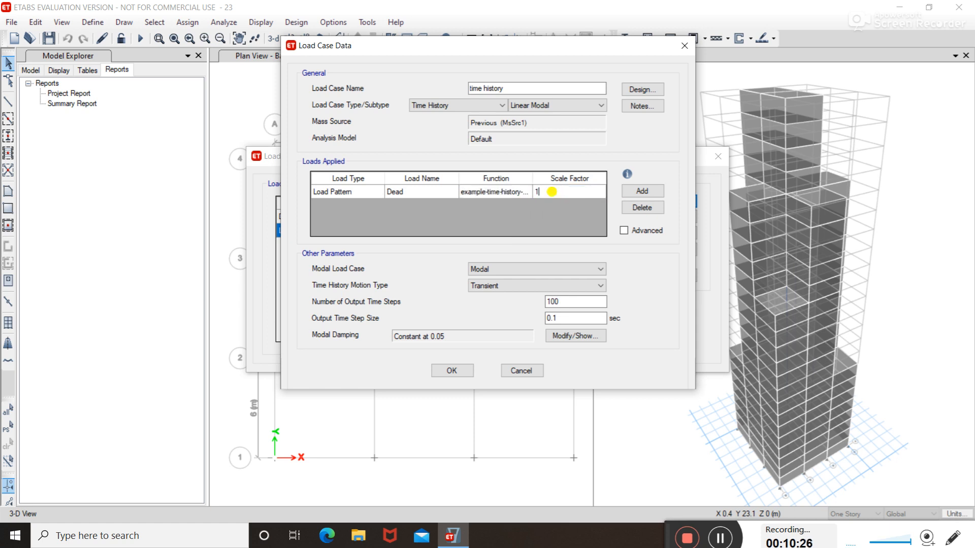
text(1663.5)
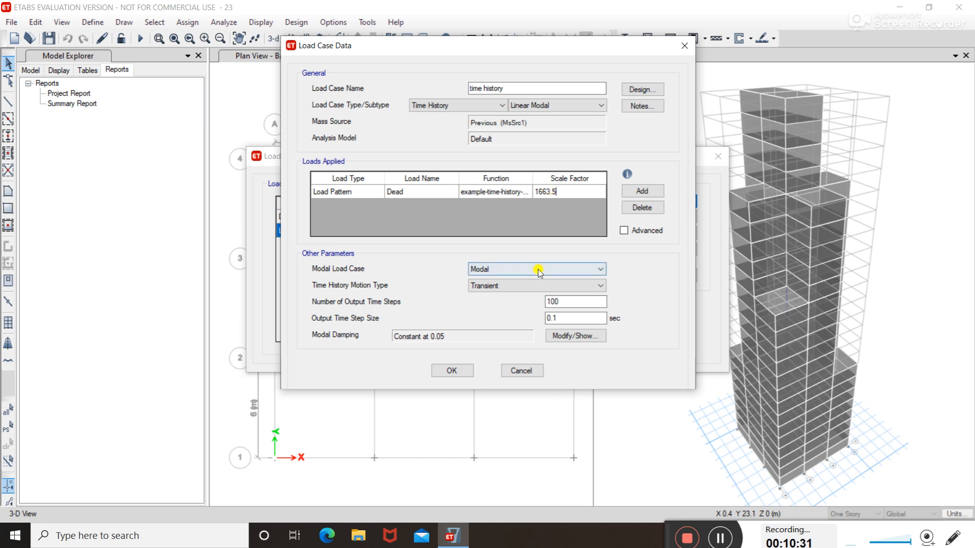
click(449, 370)
click(646, 317)
click(642, 335)
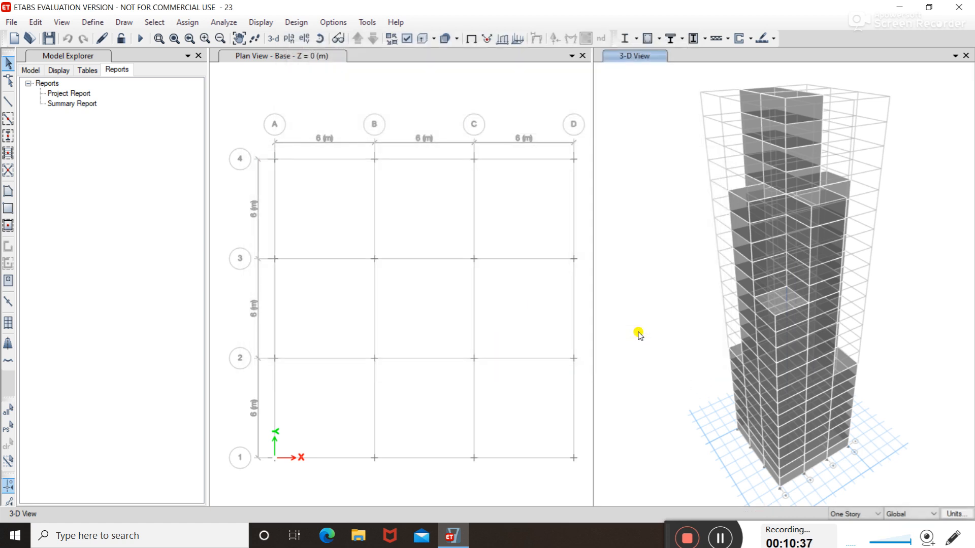
Run the analysis with the Modal and time history load cases set to run
scroll(654, 340, down, 1)
scroll(673, 334, up, 1)
middle_drag(668, 330, 701, 313)
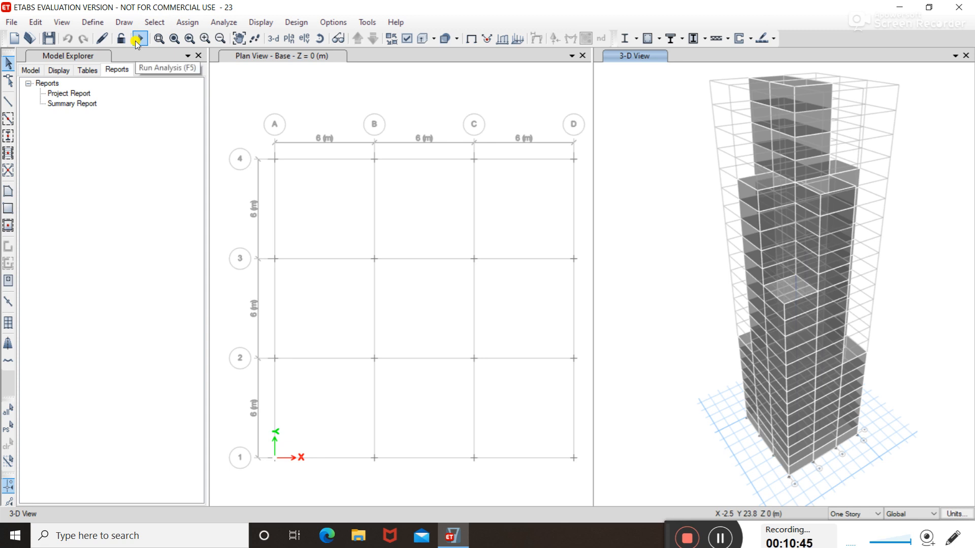
click(226, 23)
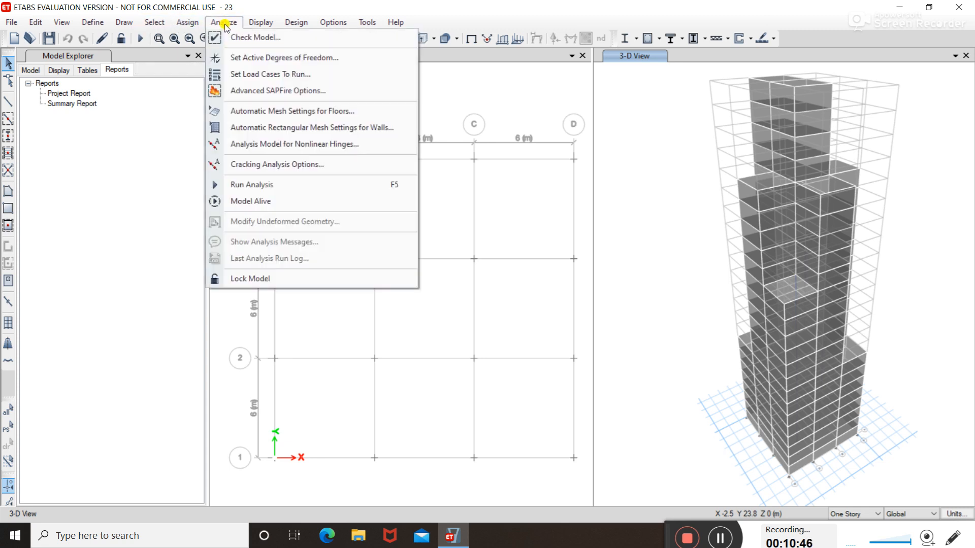
click(250, 74)
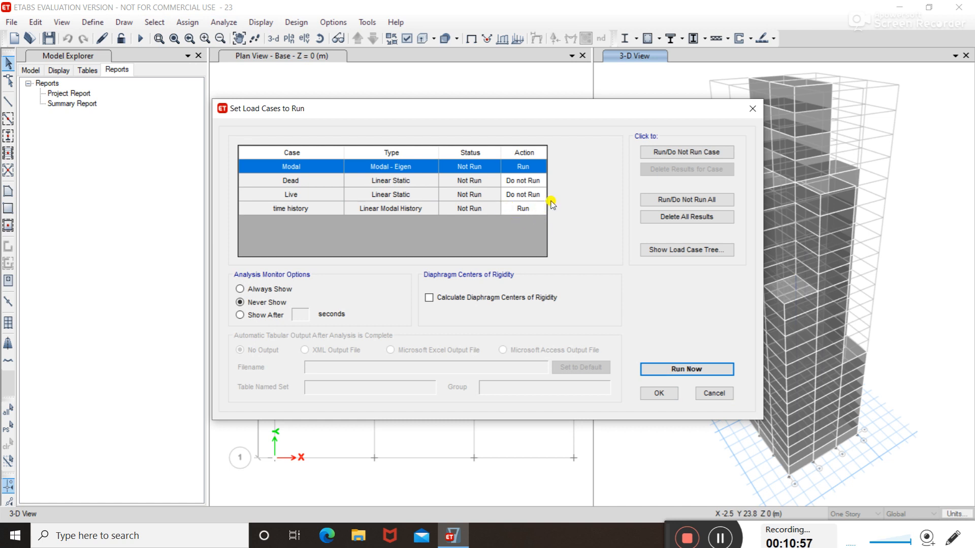
click(682, 369)
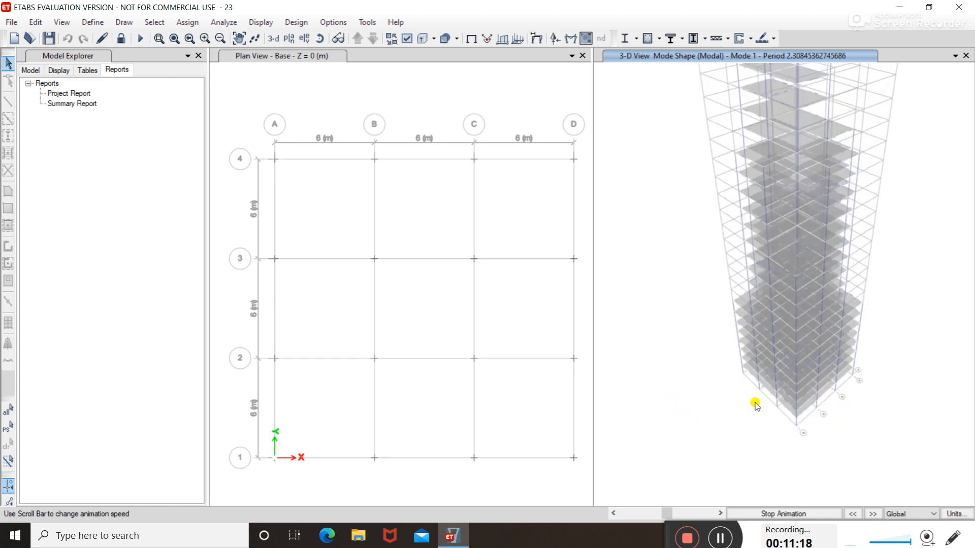
Examine the animated Mode 1 shape of the building from several angles and stop the animation
shift+middle_drag(902, 362, 823, 390)
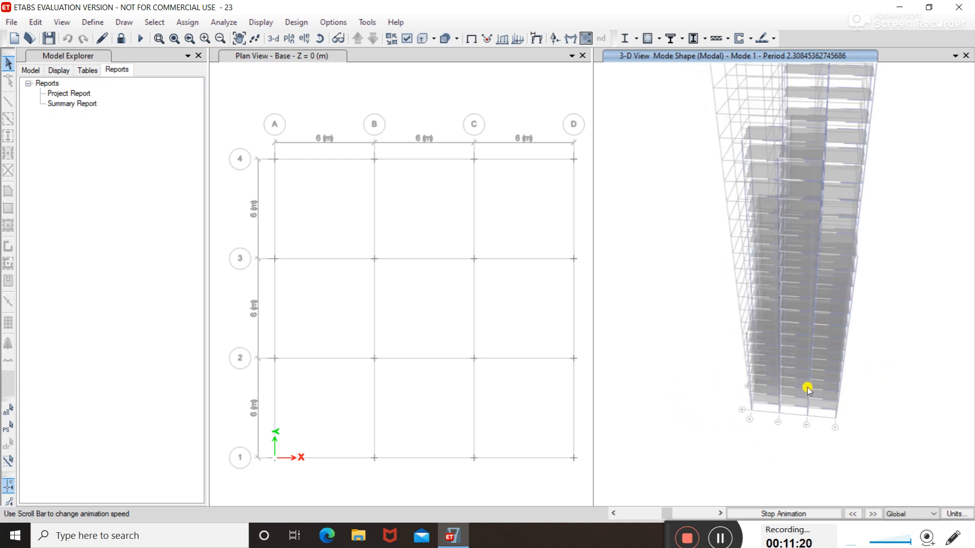
shift+middle_drag(699, 279, 841, 363)
shift+middle_drag(854, 296, 890, 273)
shift+middle_drag(934, 351, 708, 341)
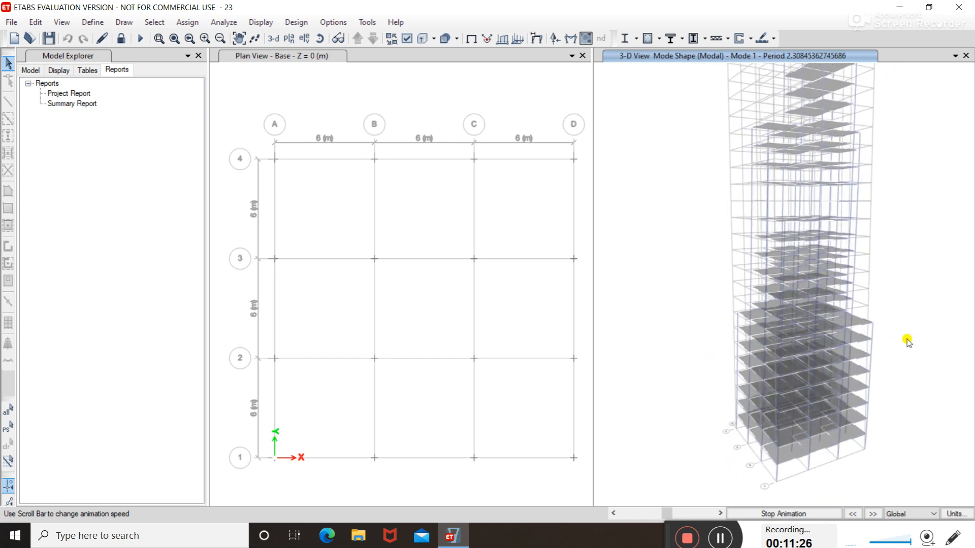
shift+middle_drag(944, 405, 726, 392)
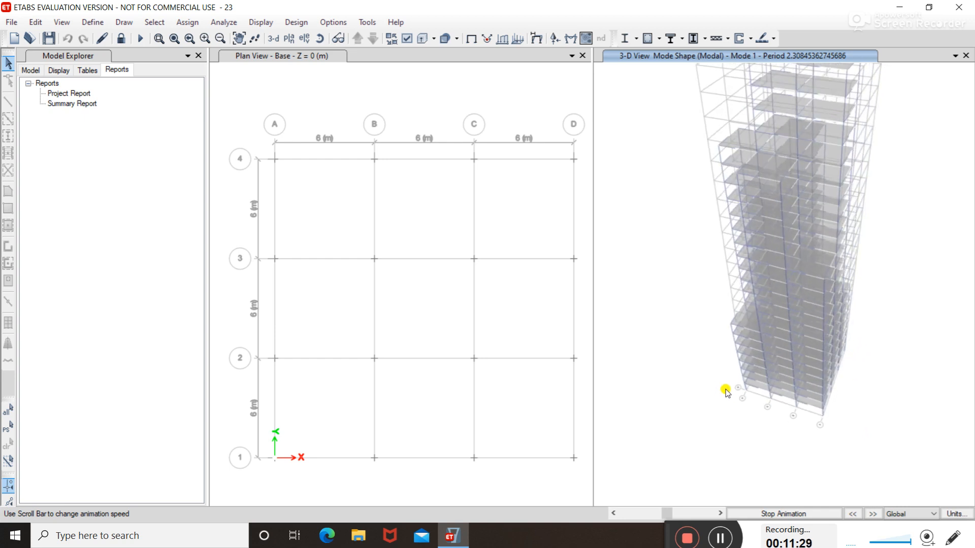
click(778, 513)
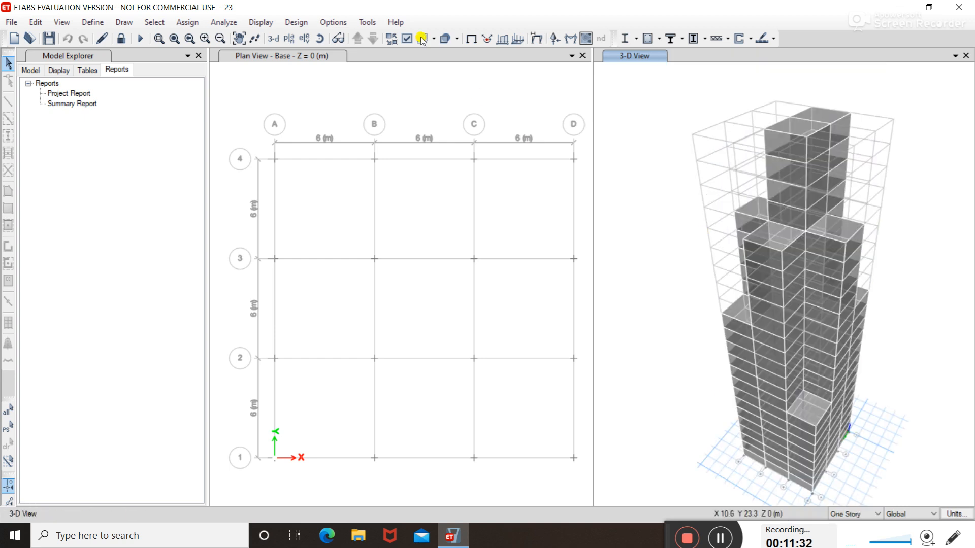
Review the concrete frame design preferences for IS 456:2000 and accept them unchanged
click(295, 22)
mouse_move(322, 57)
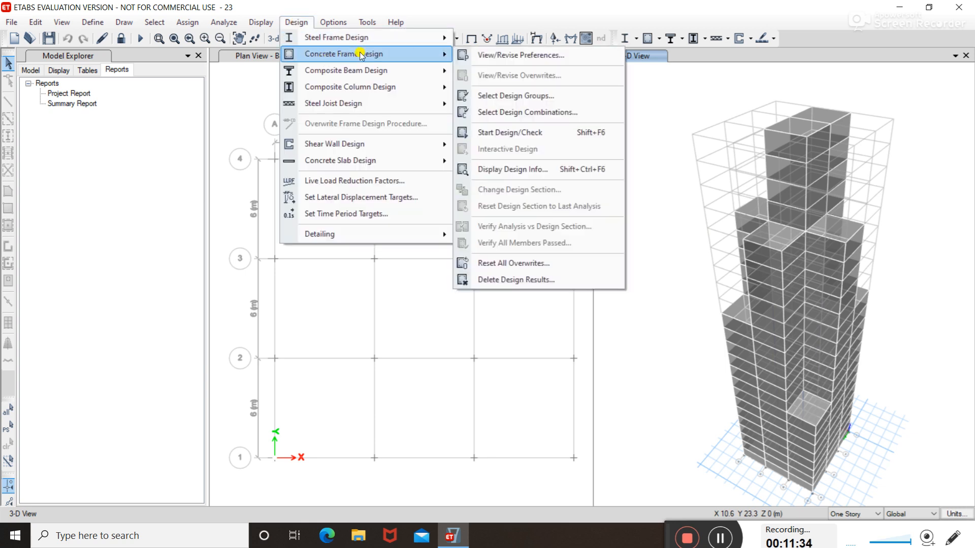
click(523, 55)
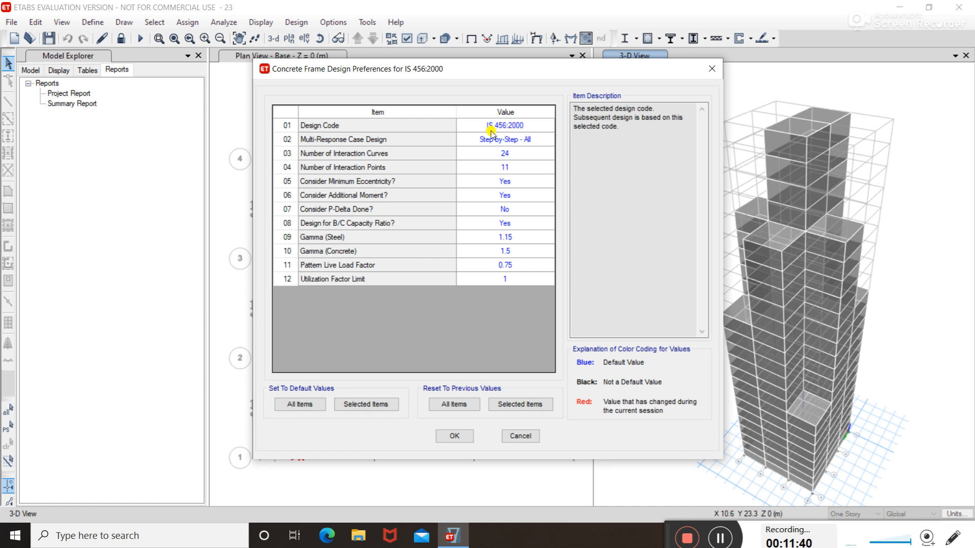
click(454, 436)
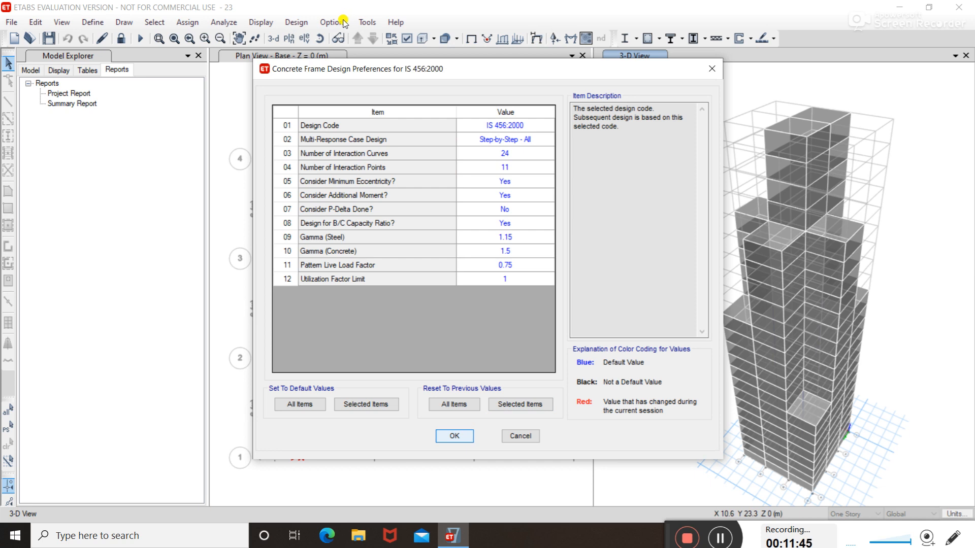
Start the concrete frame design check, dismissing the message about the design loading combinations
click(296, 22)
mouse_move(354, 55)
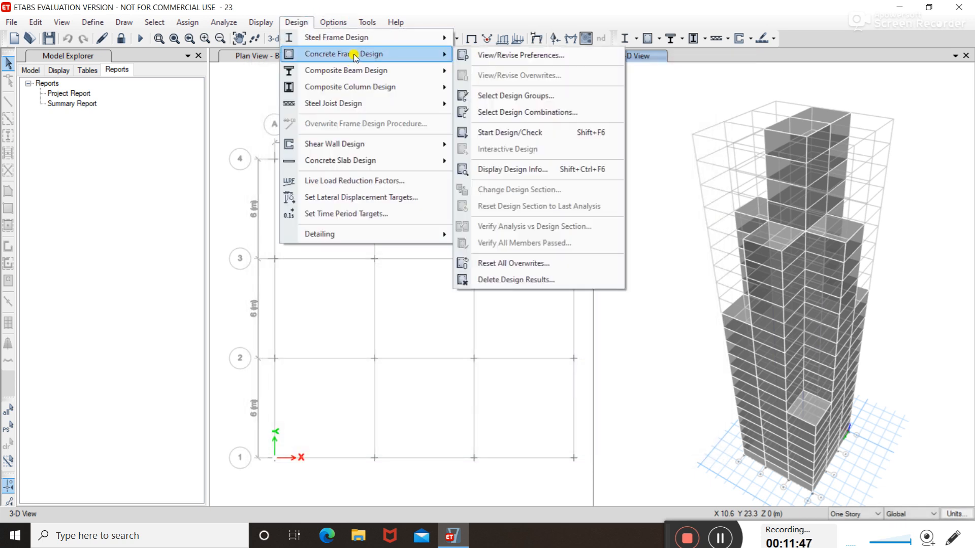
click(526, 133)
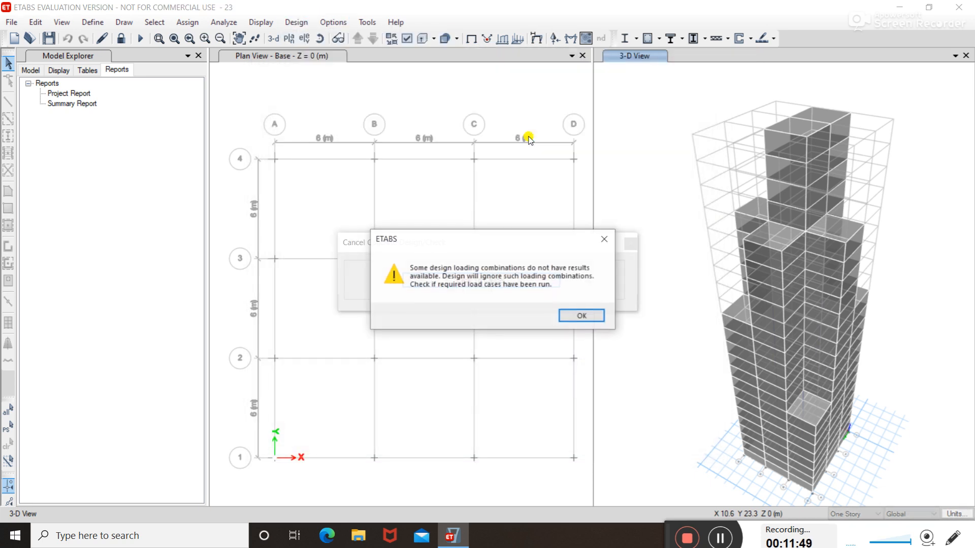
key(Return)
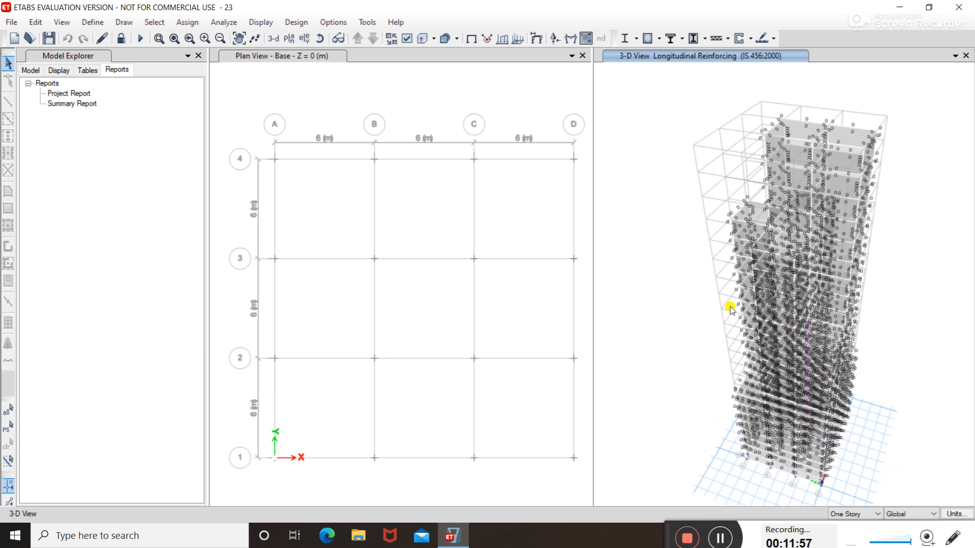
Review the design details summary of beam B6 on Story19, closing both design windows when done
scroll(768, 279, up, 4)
scroll(768, 279, down, 4)
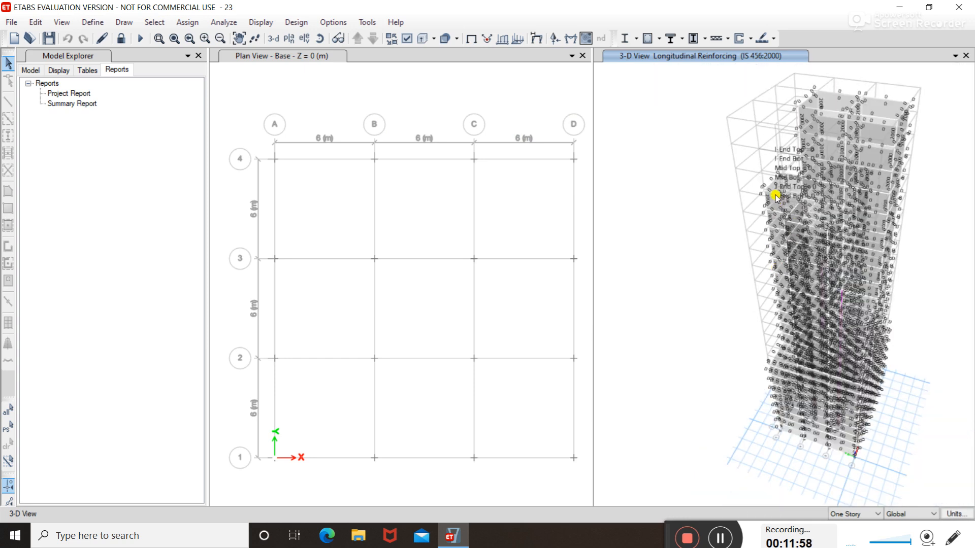
right_click(775, 197)
click(484, 373)
scroll(523, 307, down, 3)
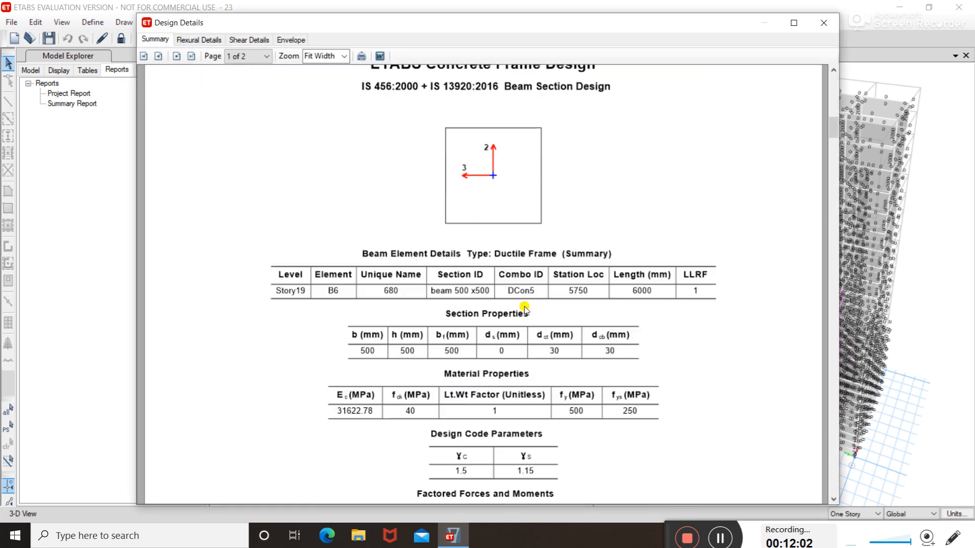
scroll(526, 309, down, 5)
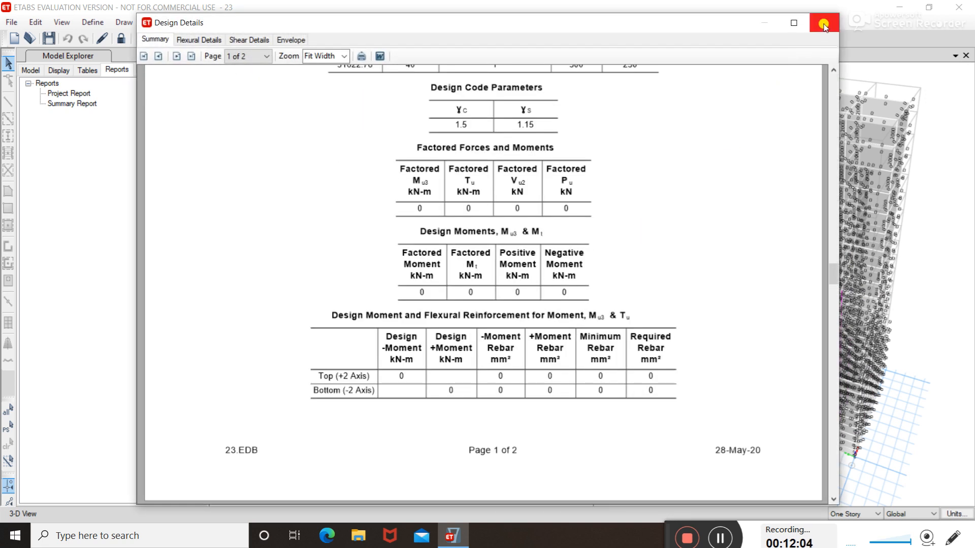
click(824, 23)
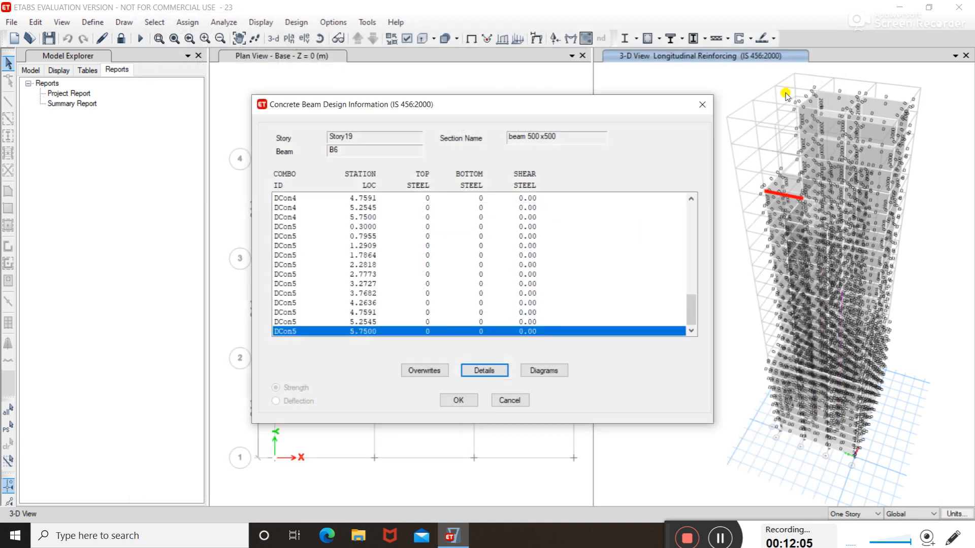
click(702, 104)
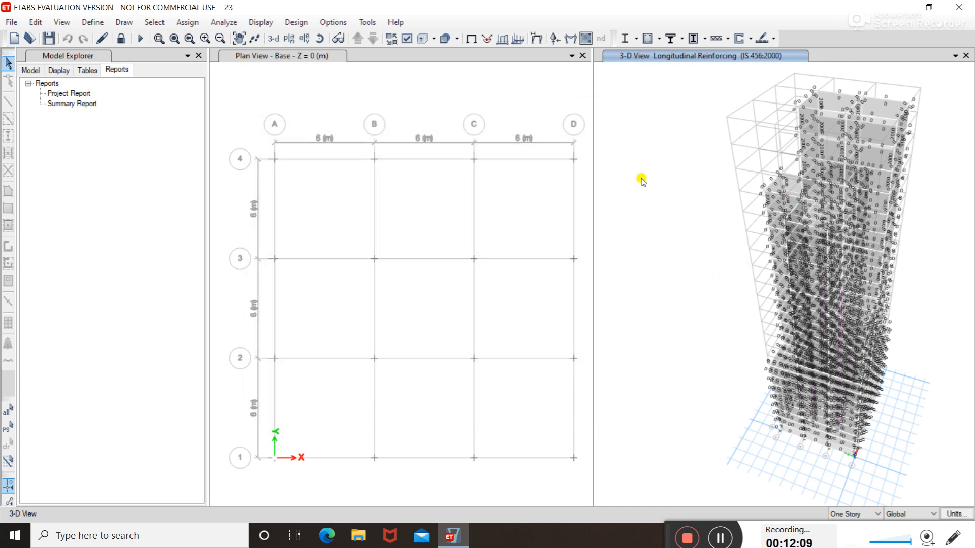
Verify whether all concrete frame members pass the design check and dismiss the resulting message
click(294, 22)
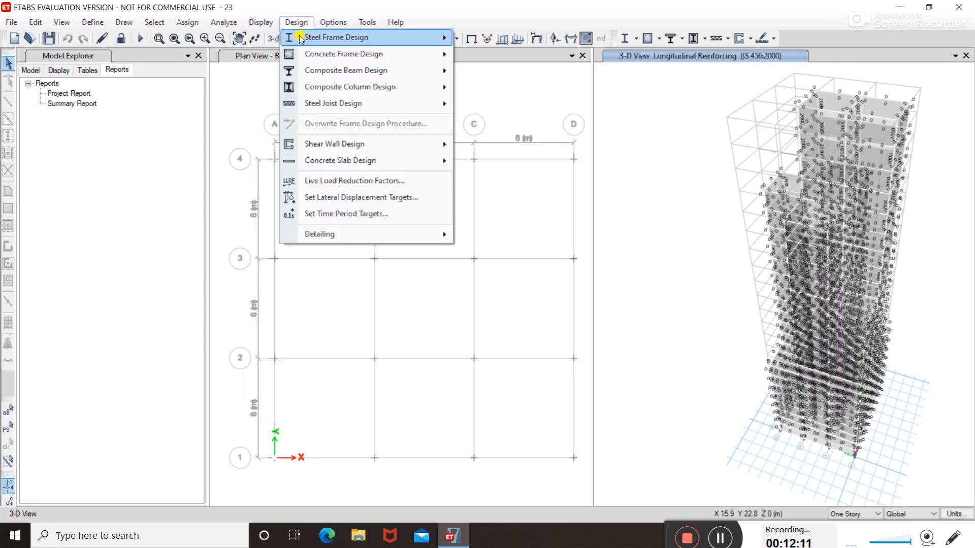
mouse_move(377, 55)
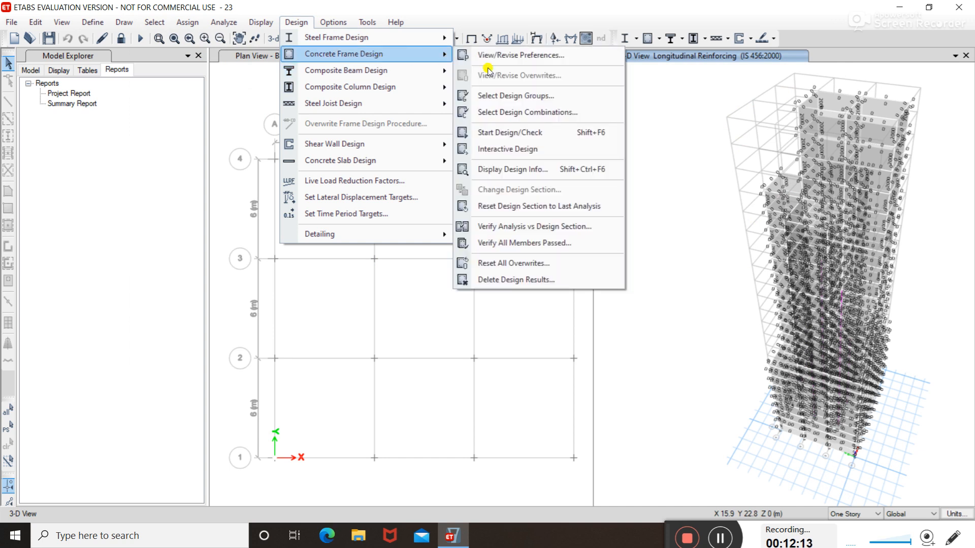
click(536, 244)
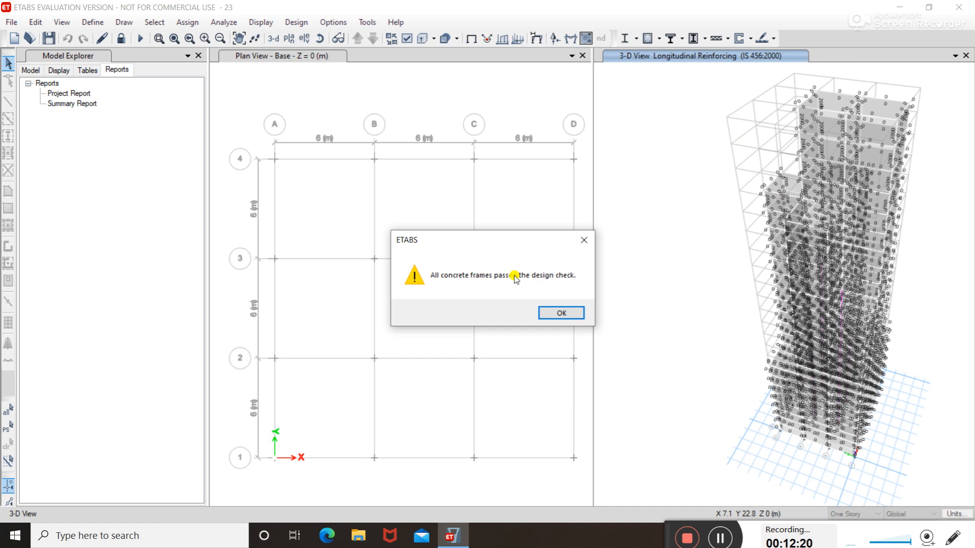
click(559, 314)
Generate the full project report for the analysed and designed building model
middle_drag(659, 252, 647, 276)
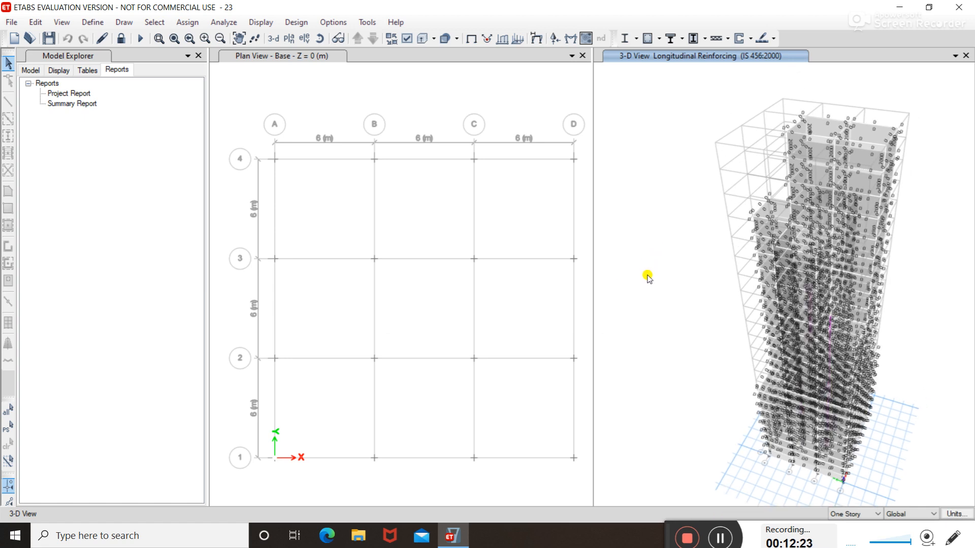
click(118, 69)
click(71, 94)
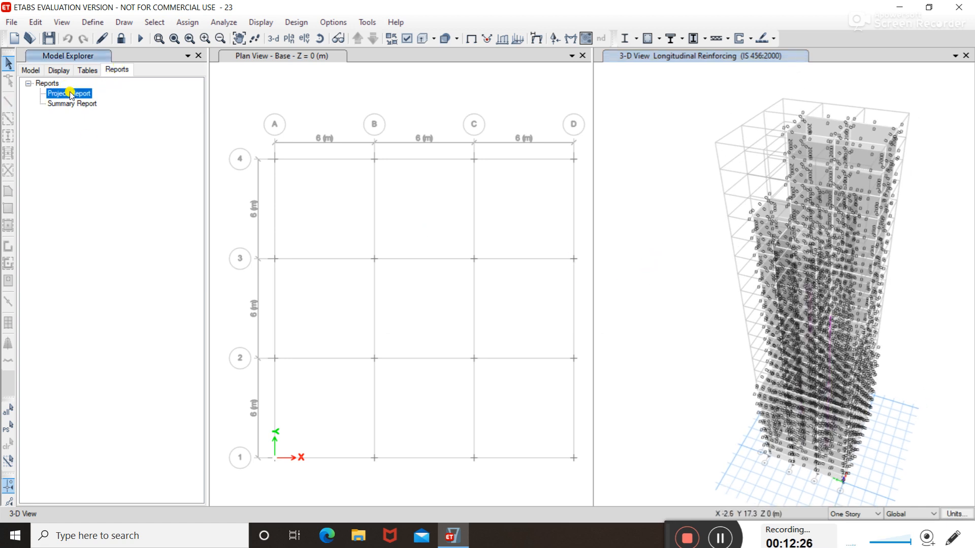
click(59, 104)
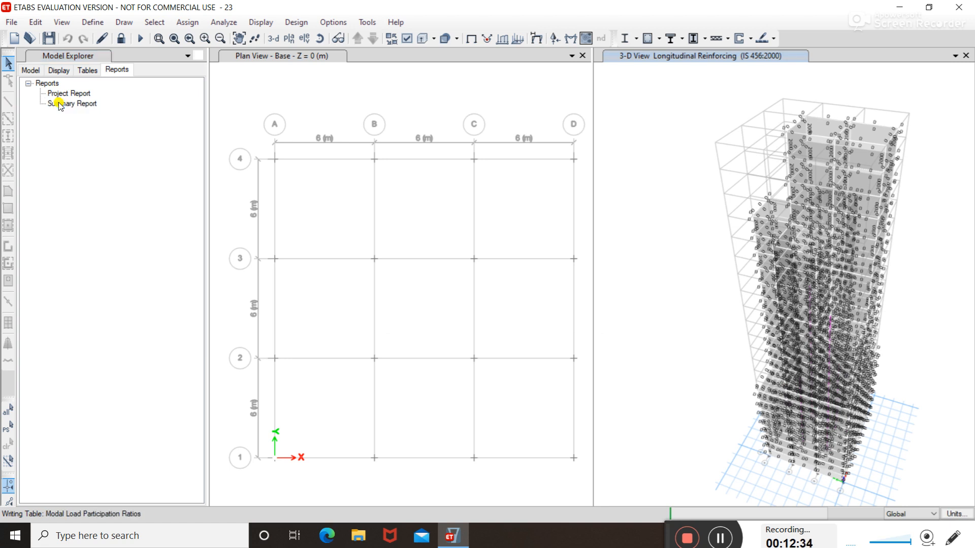
Look through the project report from the table of contents and structure data tables to the joint and frame assignment summaries
scroll(467, 262, down, 1)
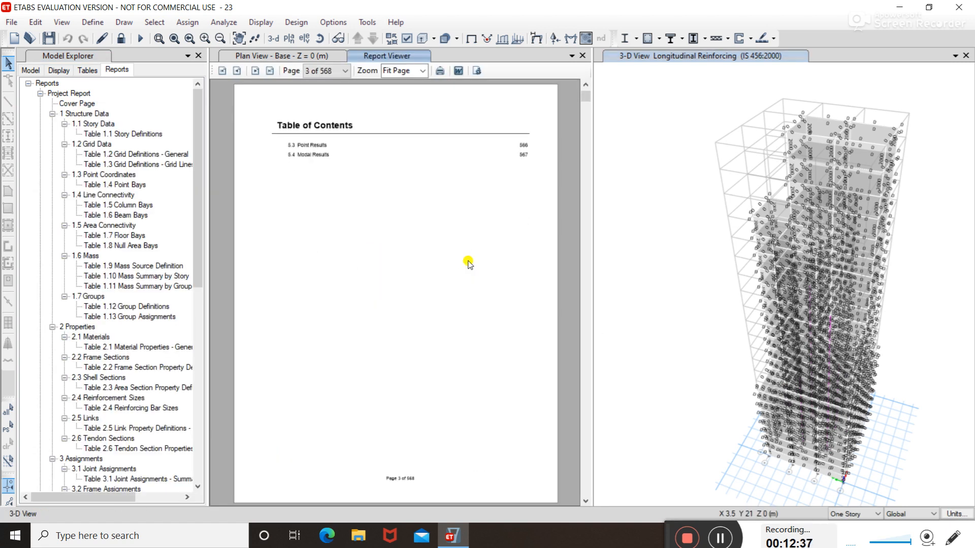
scroll(477, 248, down, 1)
scroll(473, 252, down, 2)
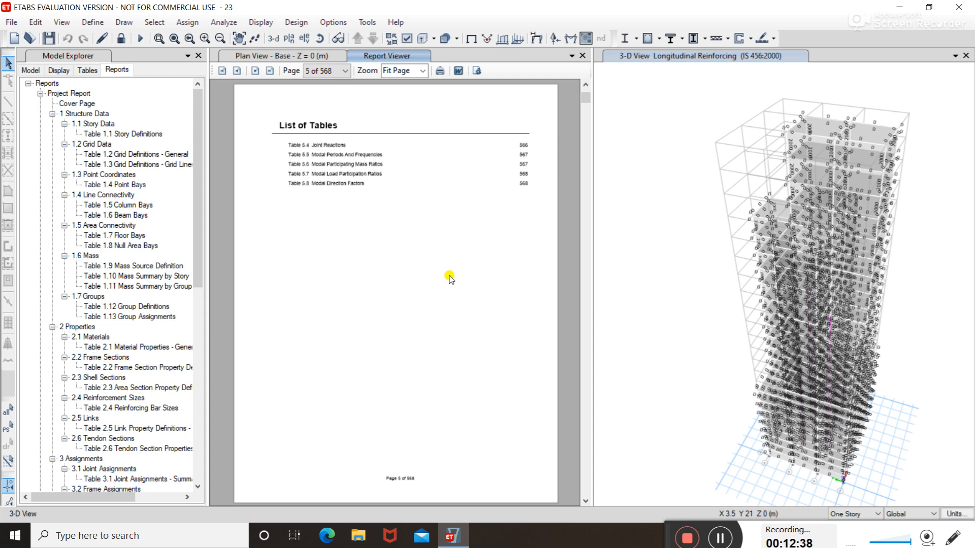
scroll(410, 311, down, 7)
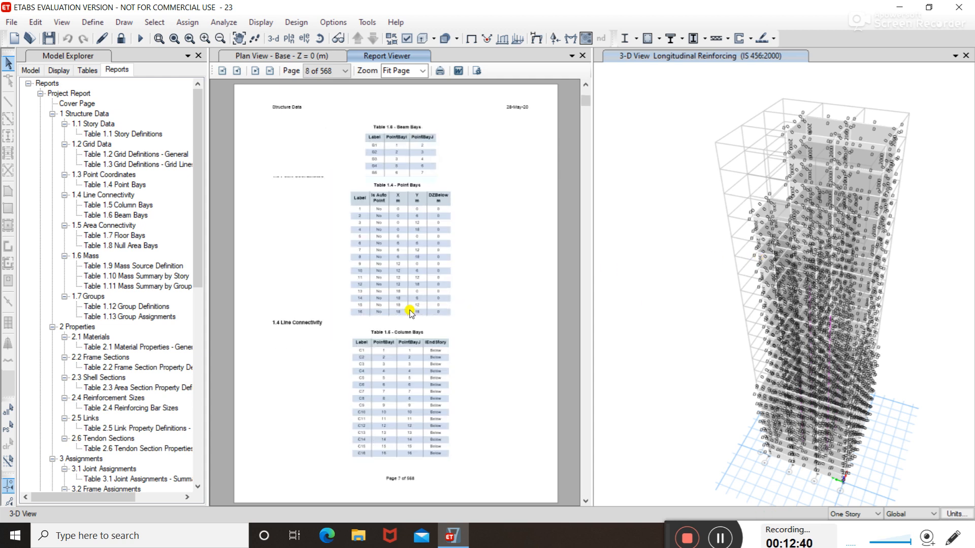
scroll(410, 311, down, 11)
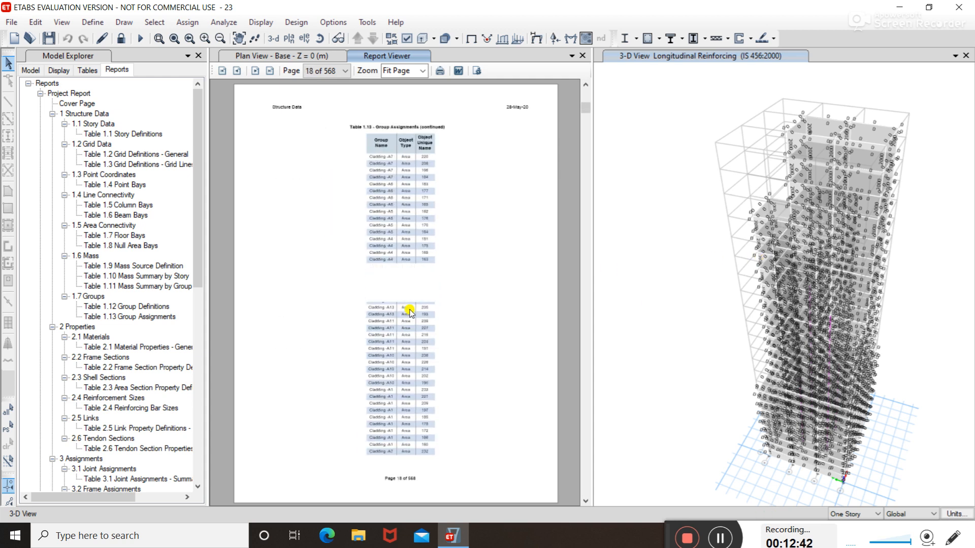
scroll(410, 311, down, 11)
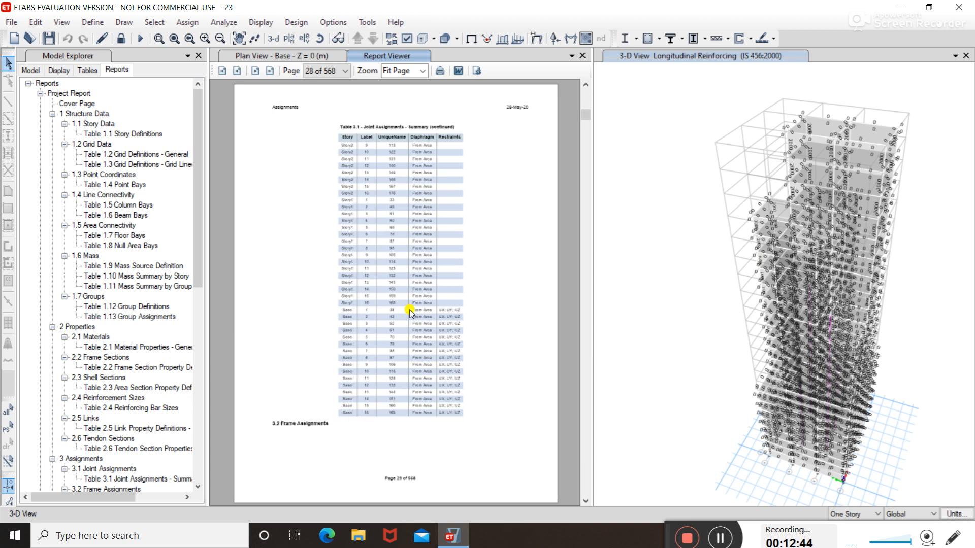
scroll(411, 310, down, 7)
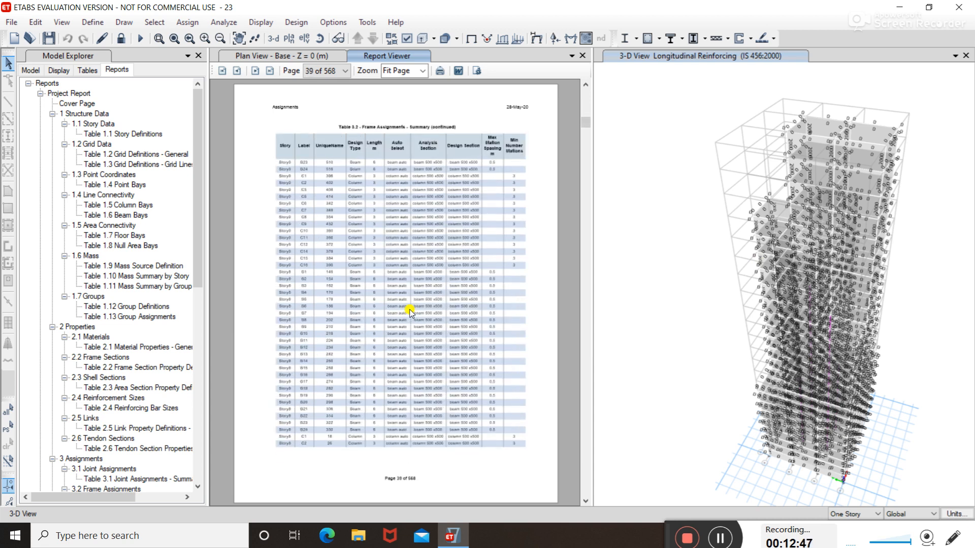